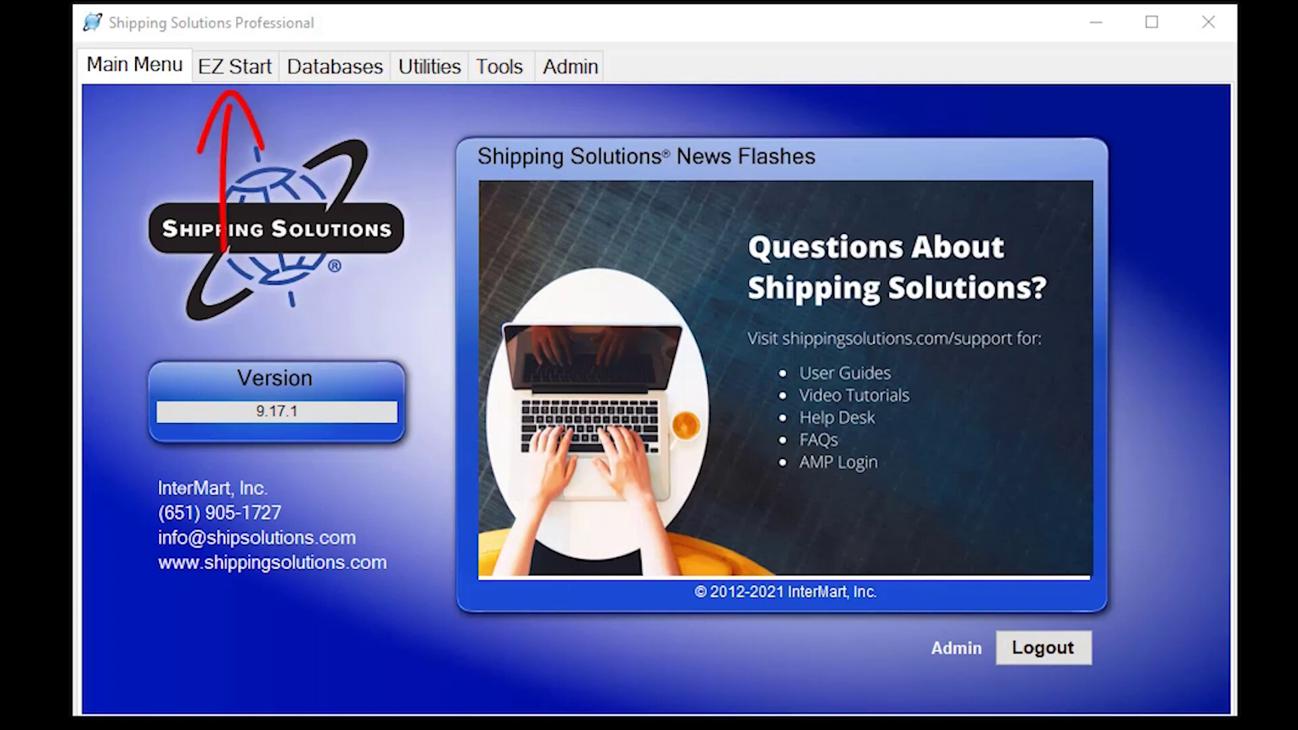
Step: Open the Contacts database, review its contact type options, then look over the Tools section
click(325, 73)
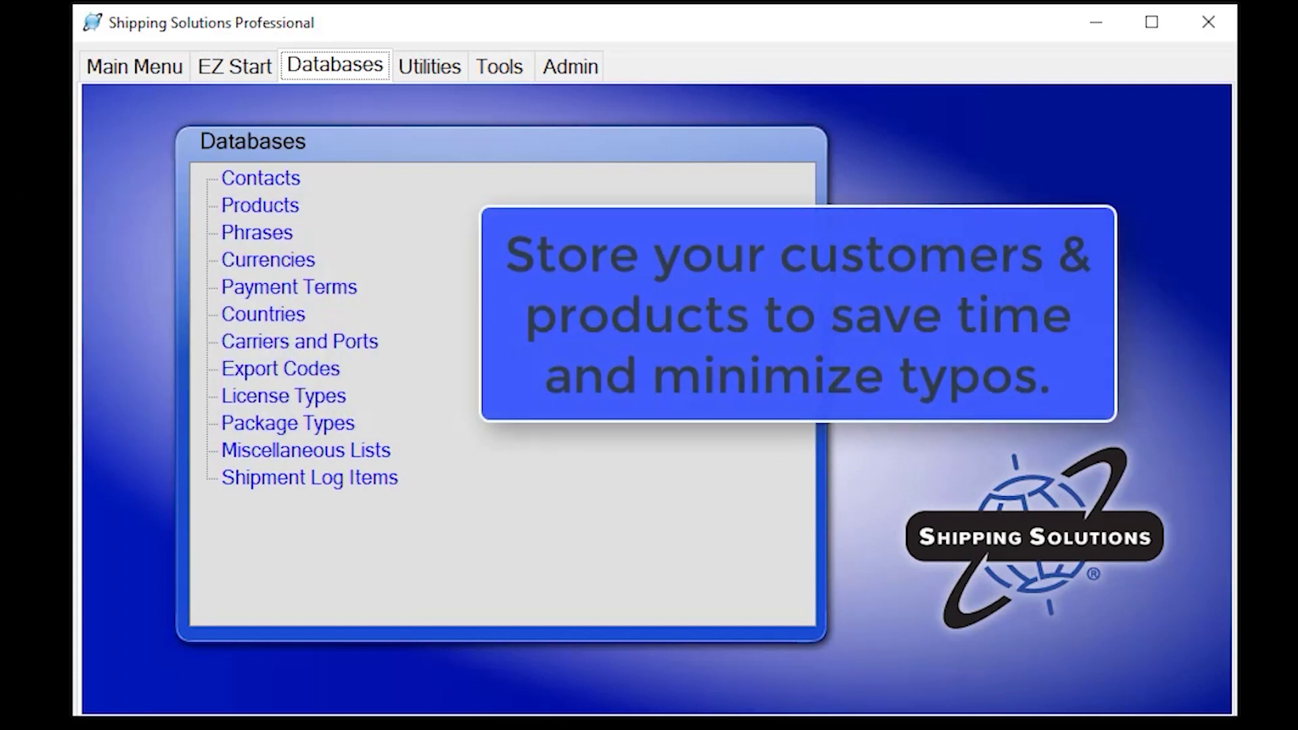
click(257, 178)
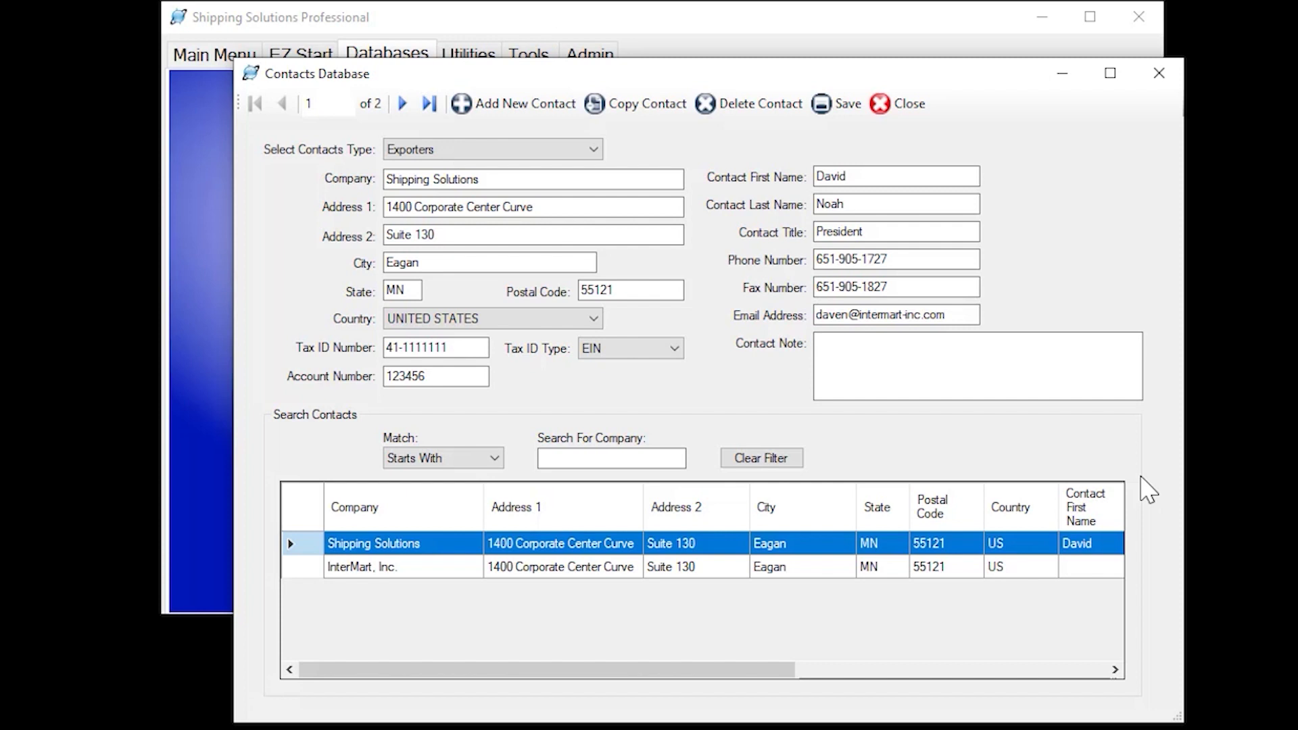
click(592, 150)
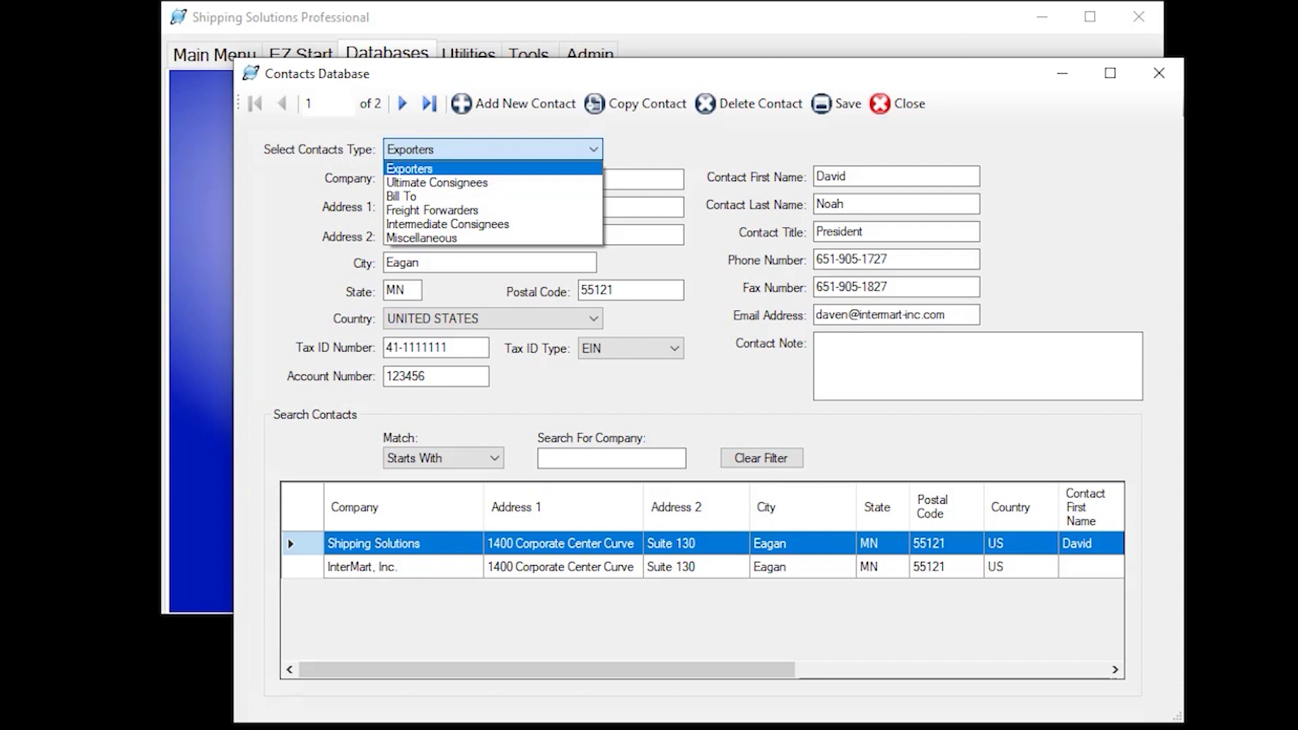
click(898, 100)
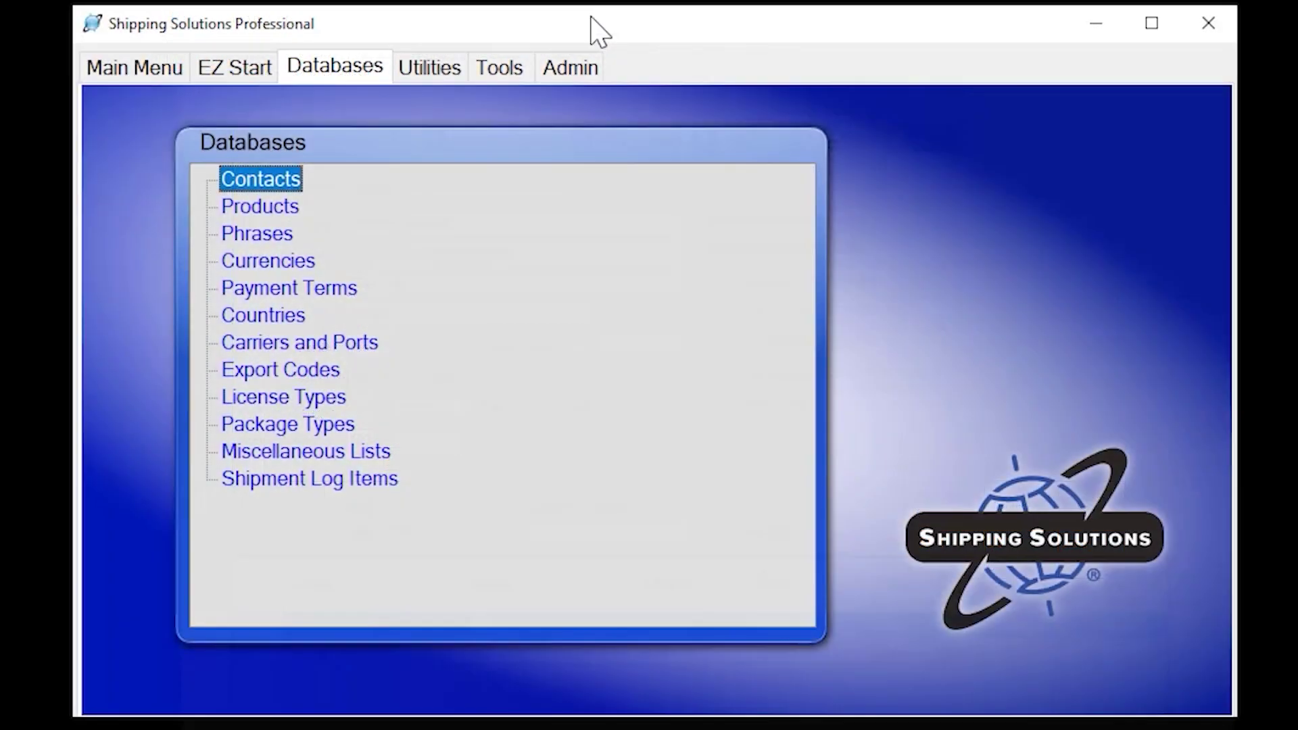
click(503, 71)
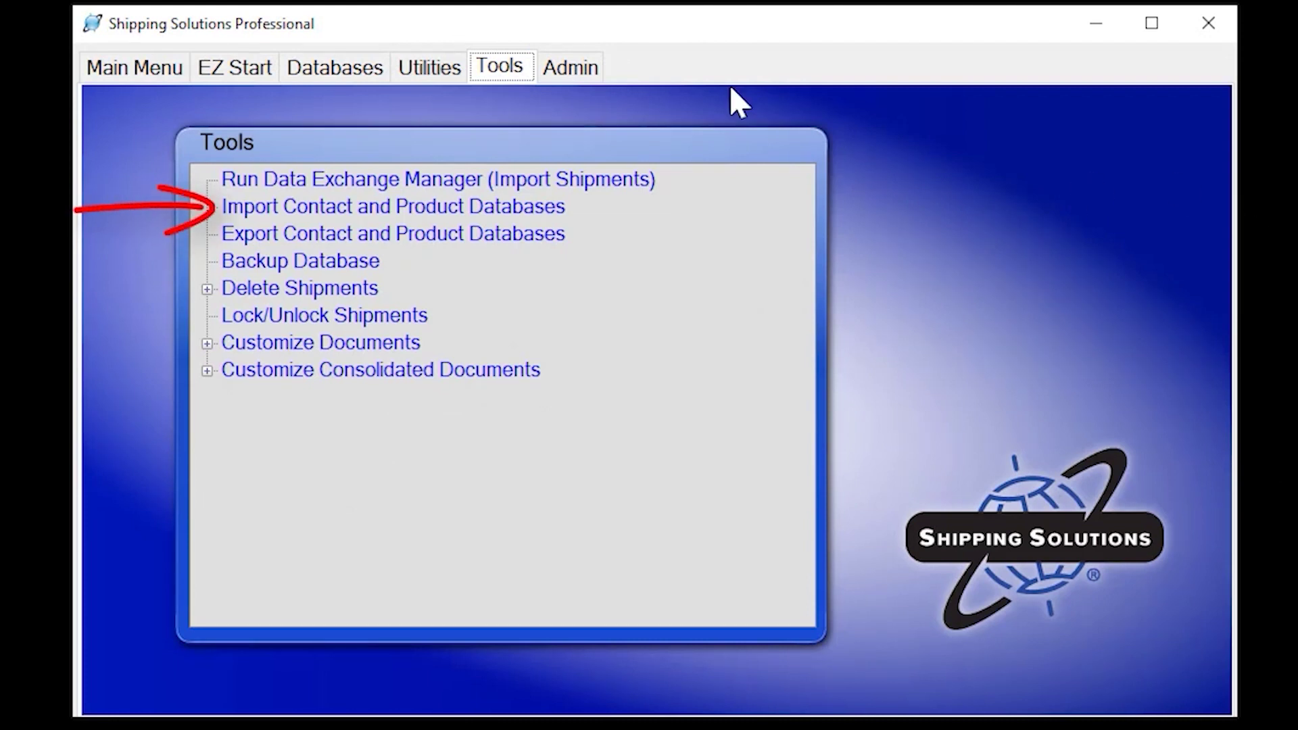
Step: Open SSPro-1 in Products and review its DDTC info and UN 1556 dangerous goods lookup
click(313, 68)
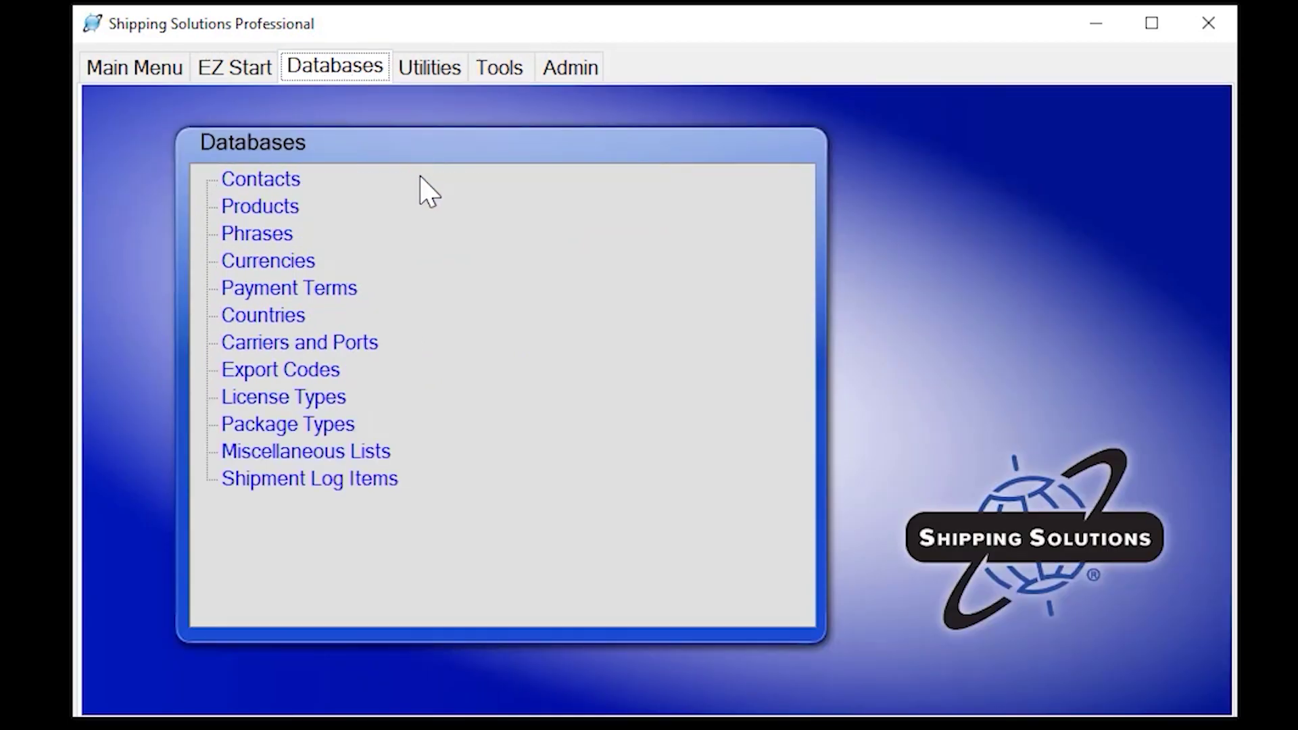
click(277, 209)
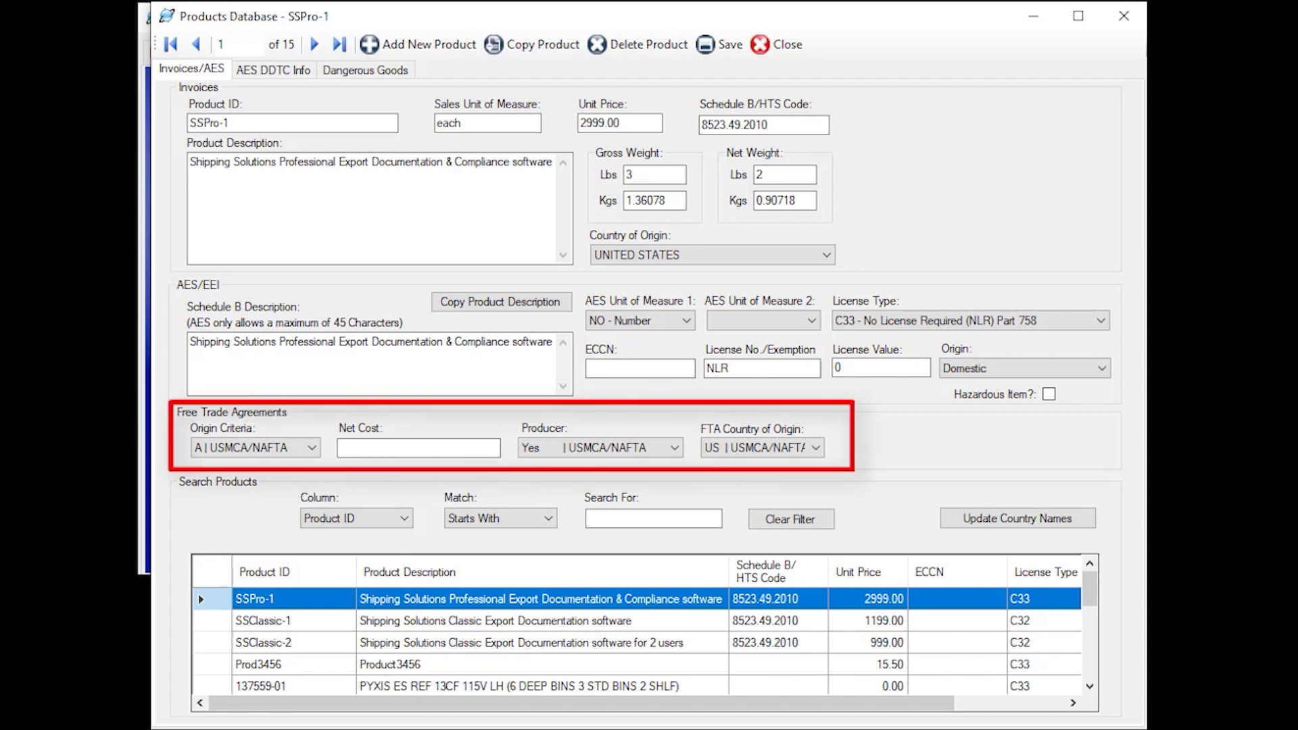
click(269, 70)
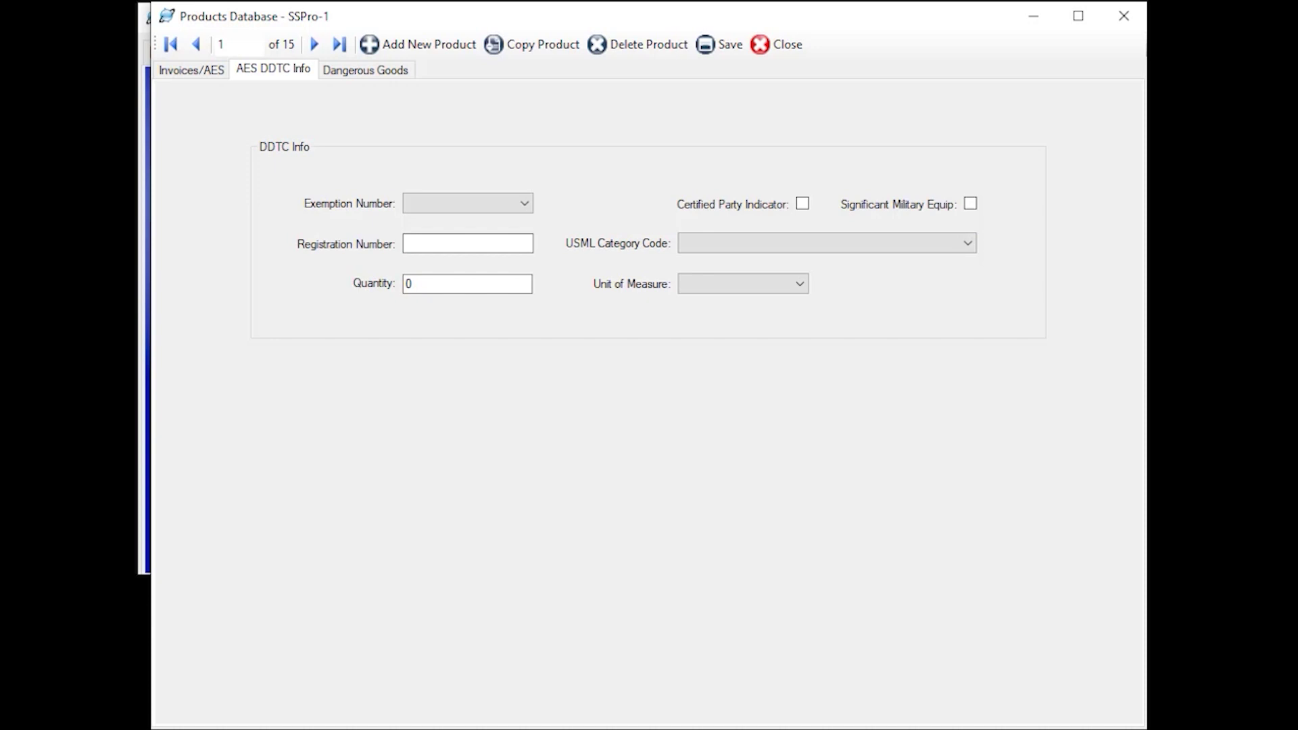
click(381, 71)
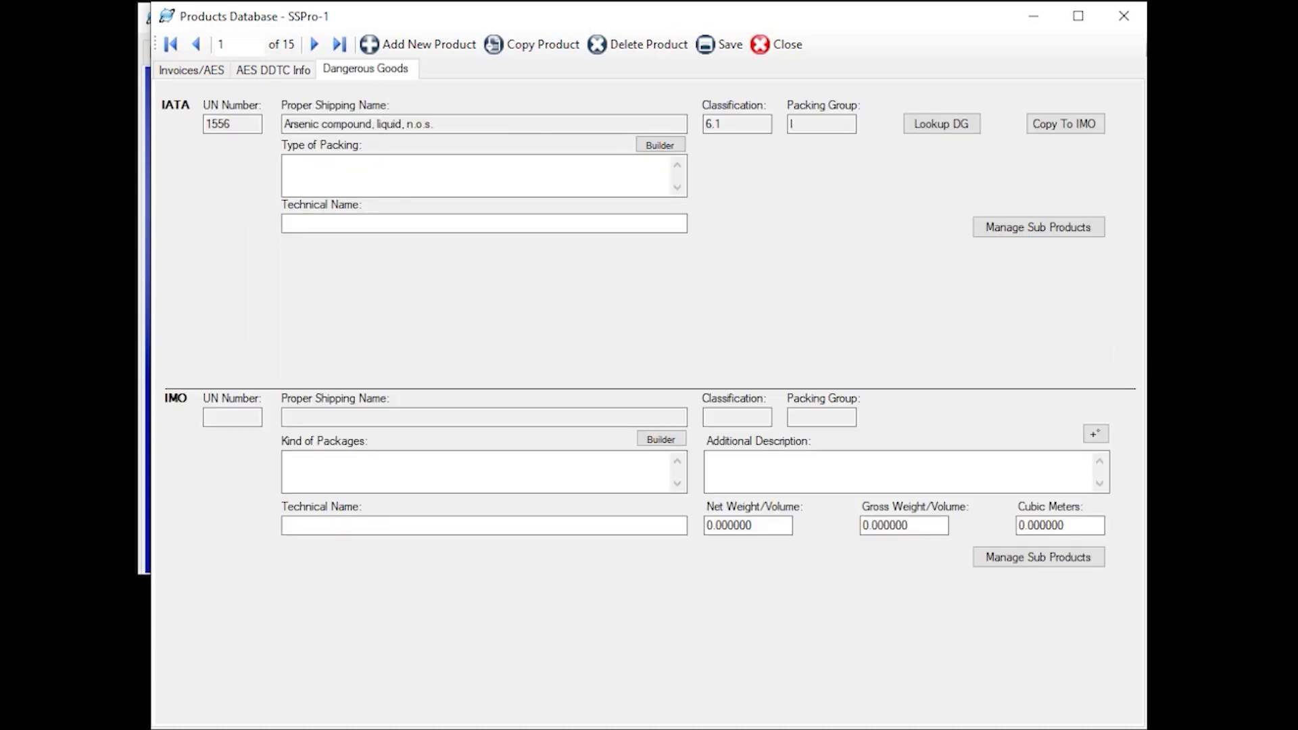
click(942, 124)
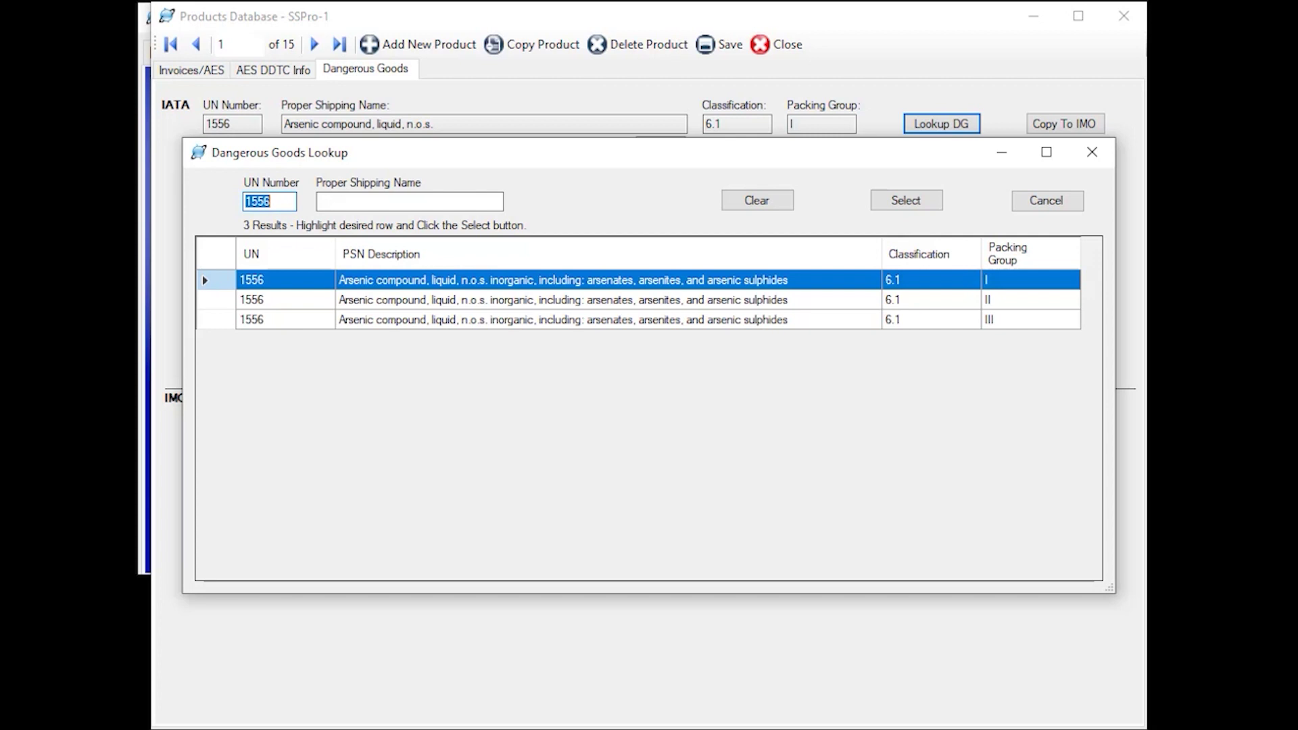
click(1034, 201)
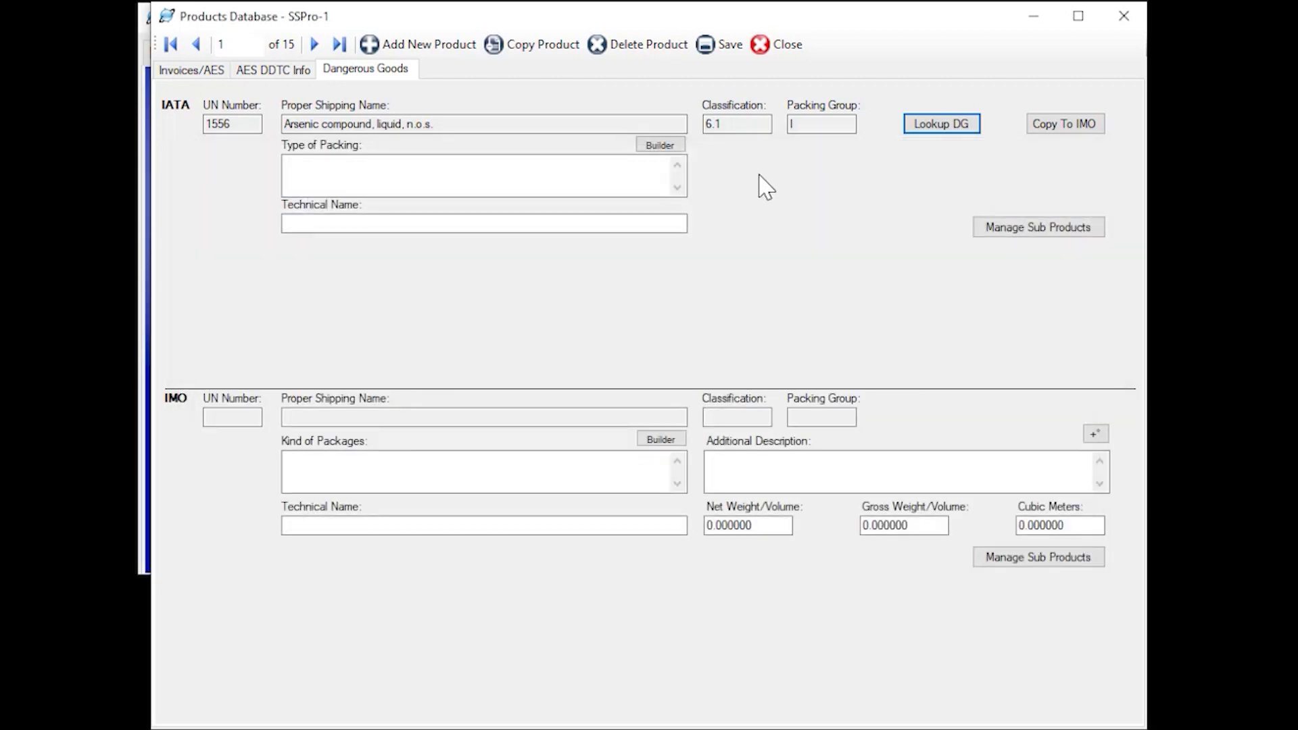
Step: Create new shipment 171 from EZ Start and open its blank Contacts form
click(778, 46)
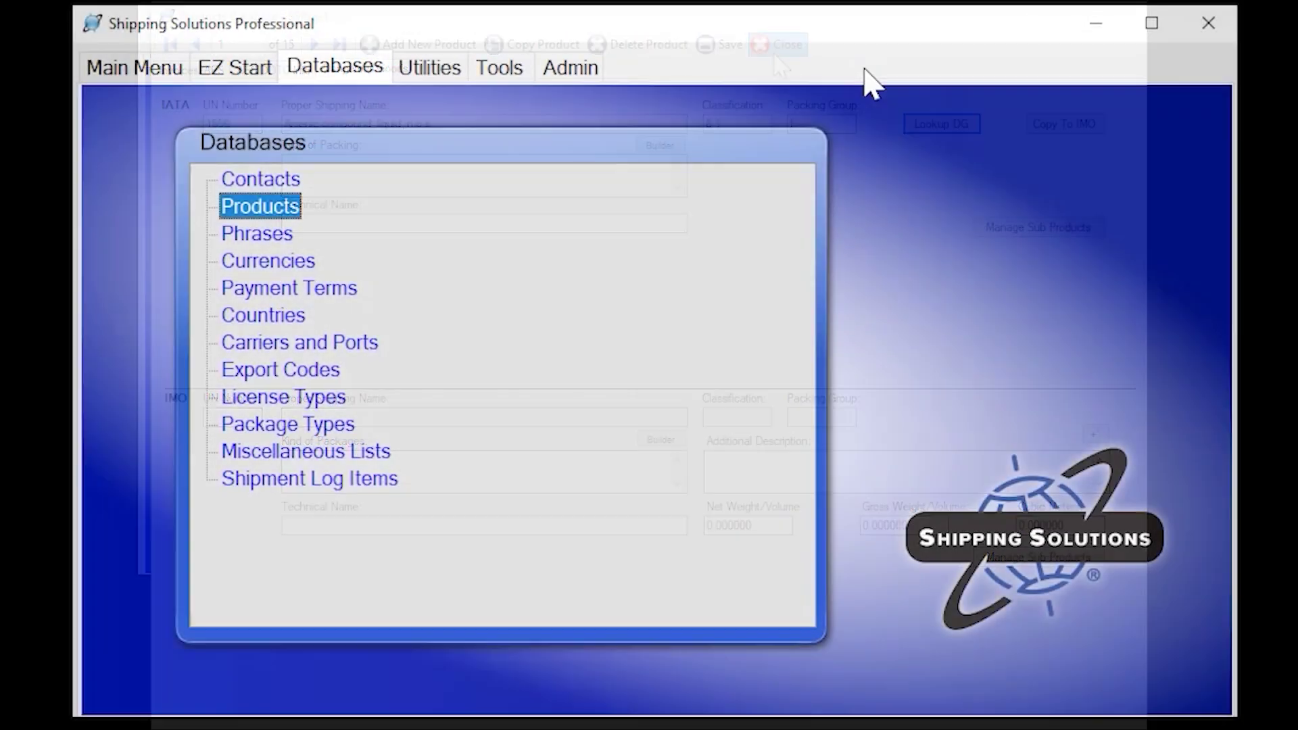
click(236, 68)
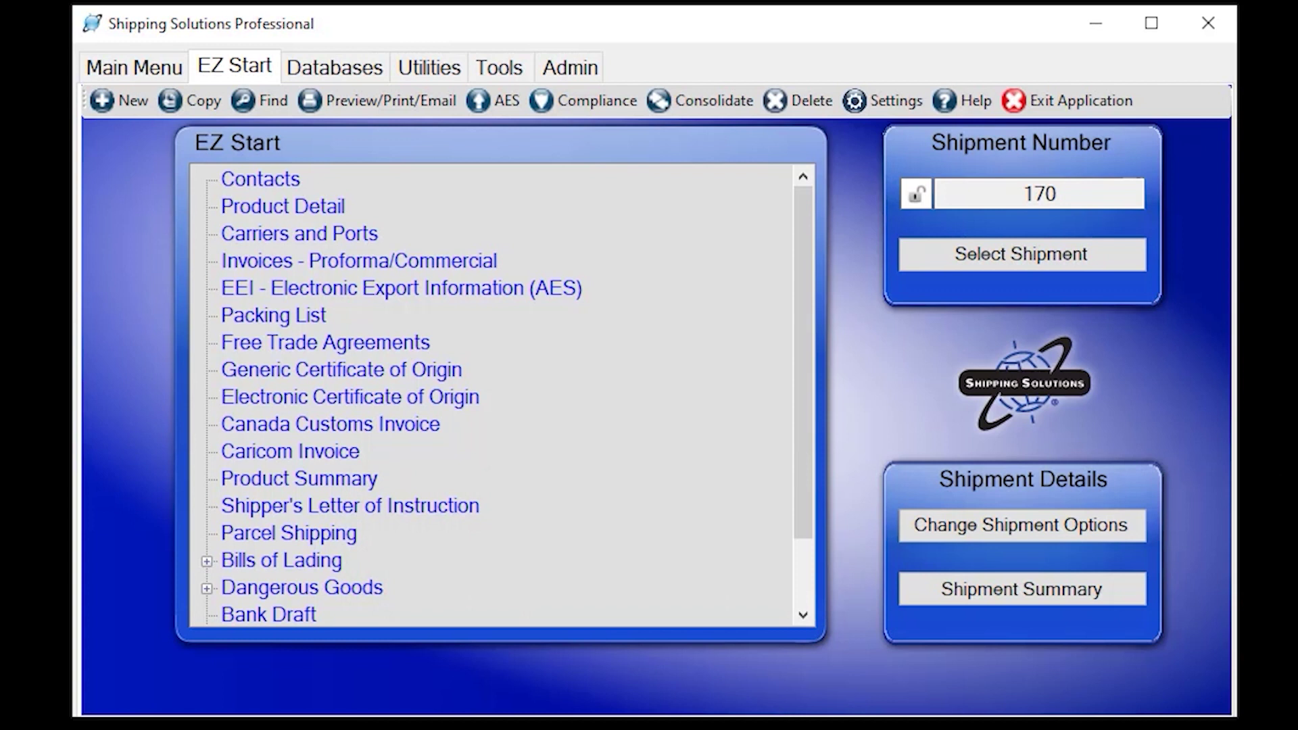
click(128, 104)
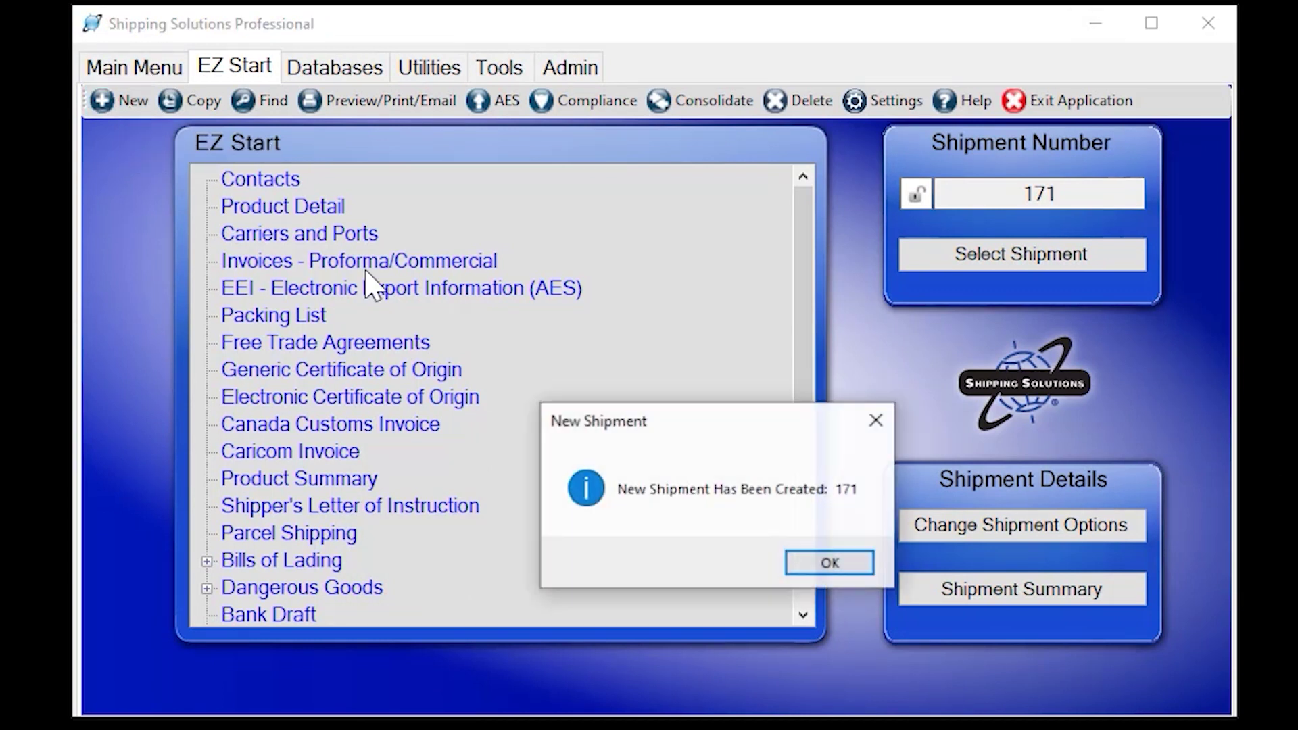
click(865, 567)
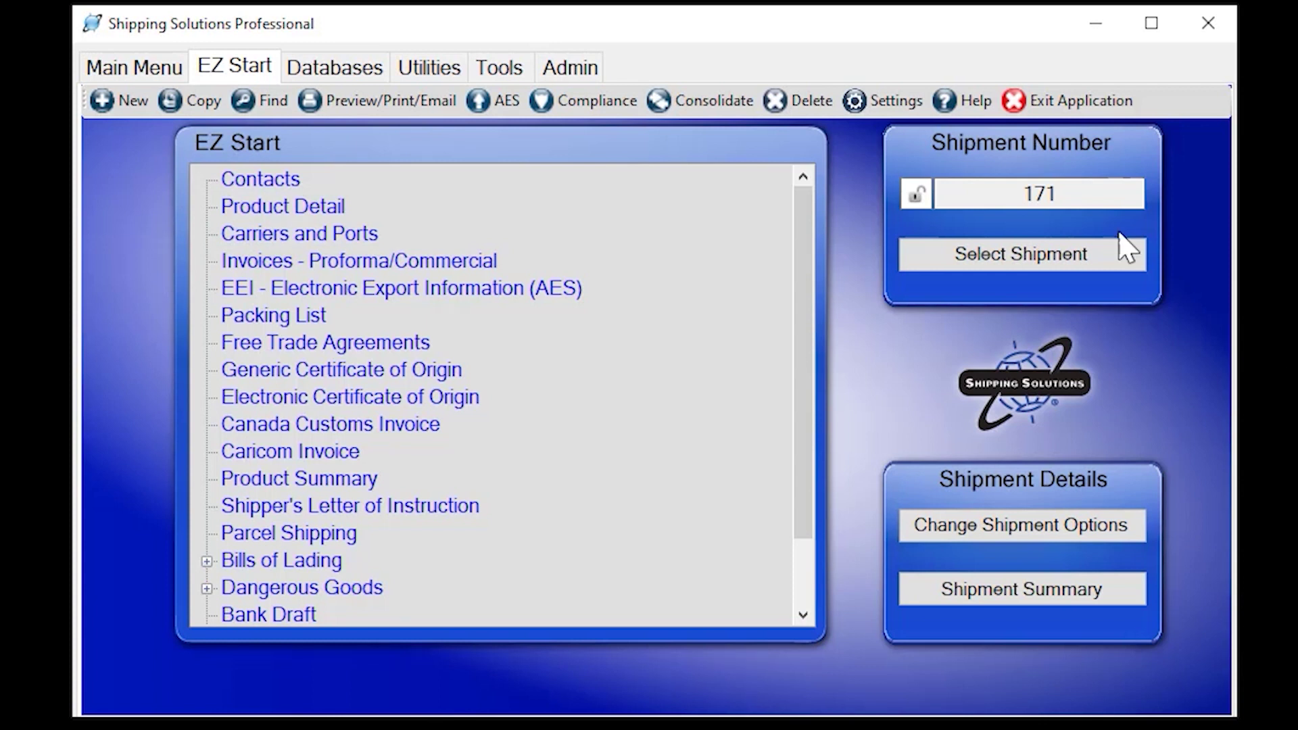
click(247, 180)
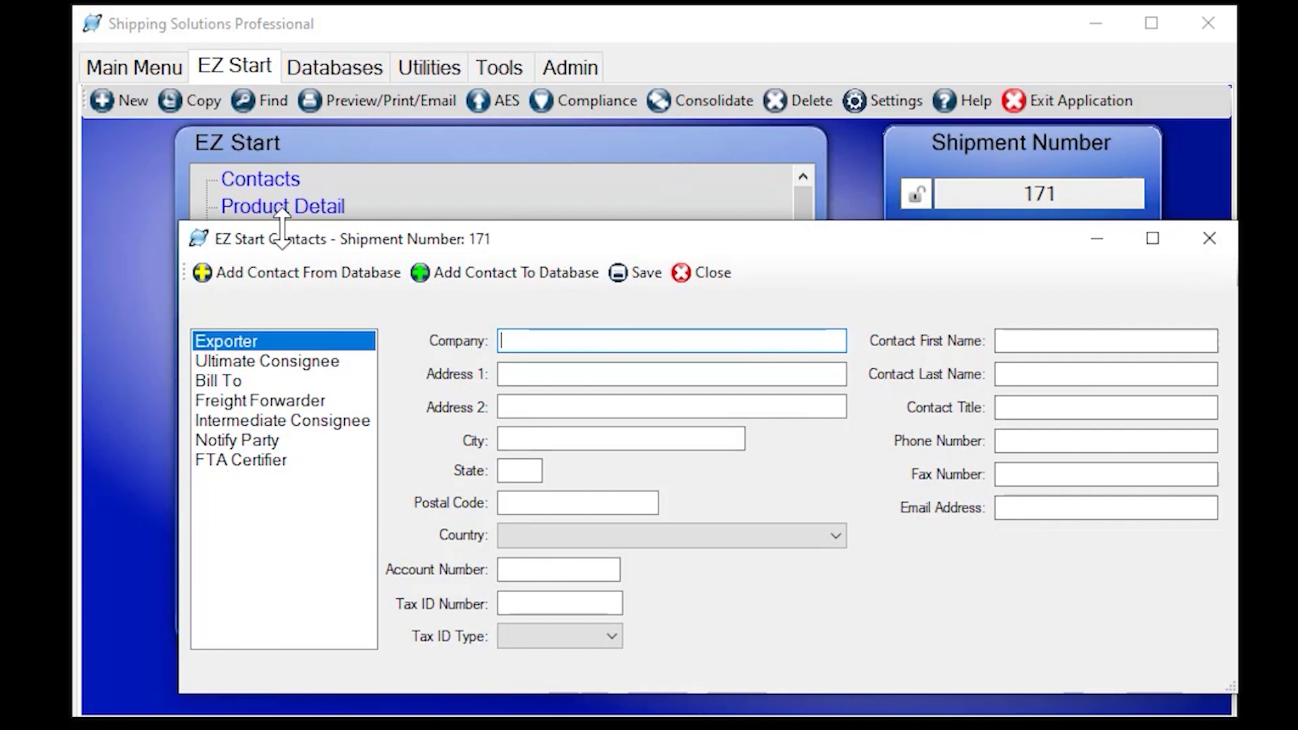
Step: Fill the exporter with Shipping Solutions and the ultimate consignee with London Kites Ltd
click(290, 277)
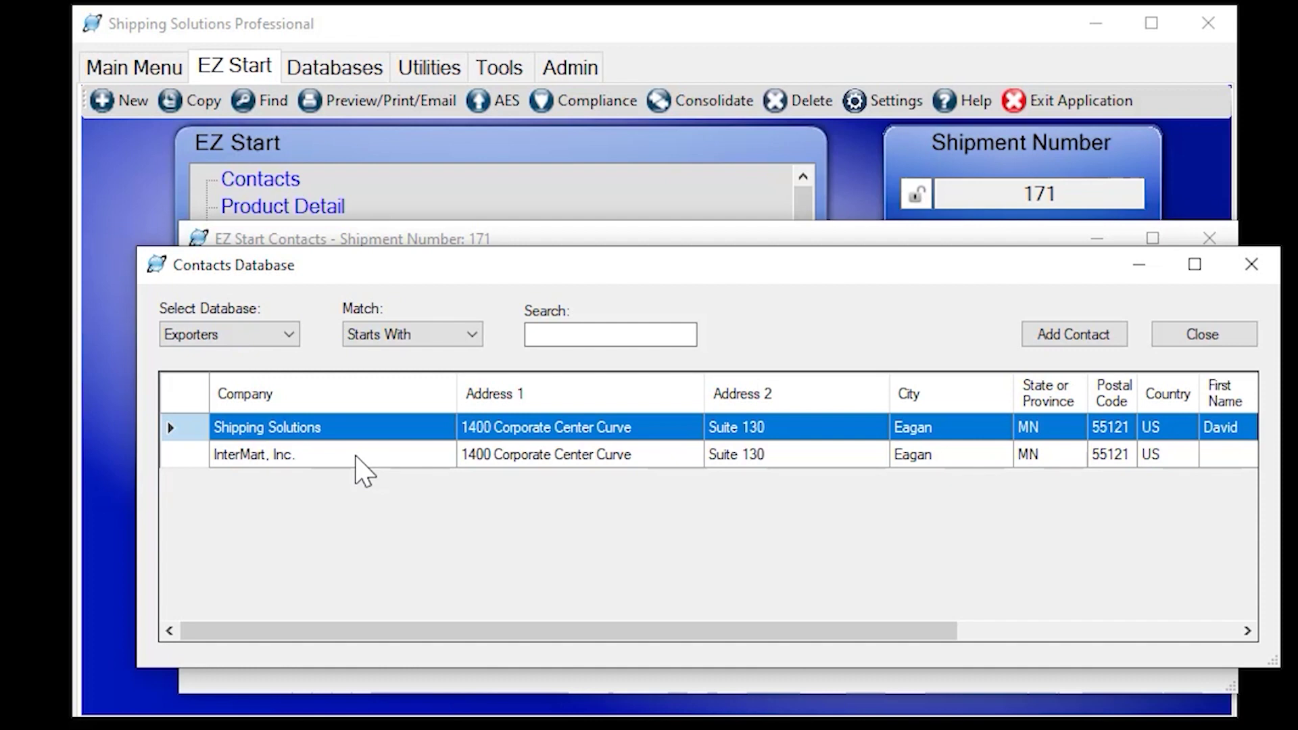
click(1068, 334)
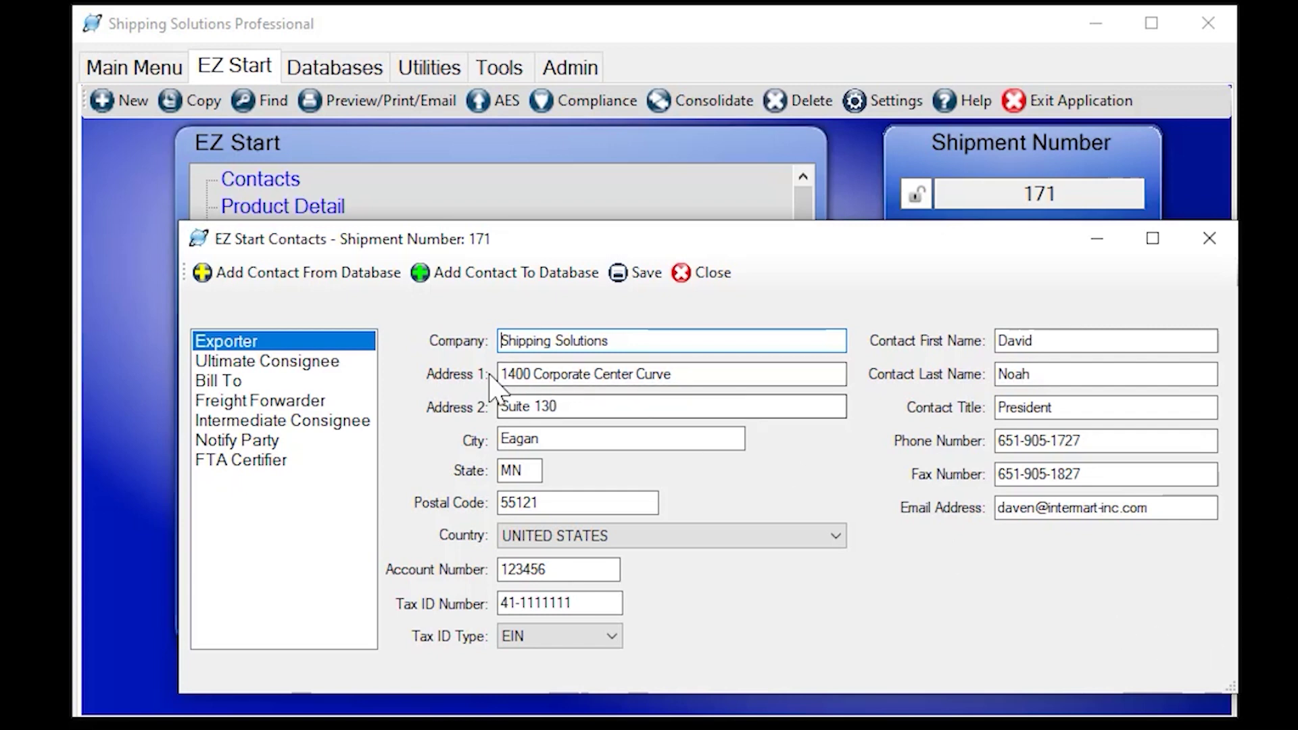
click(278, 365)
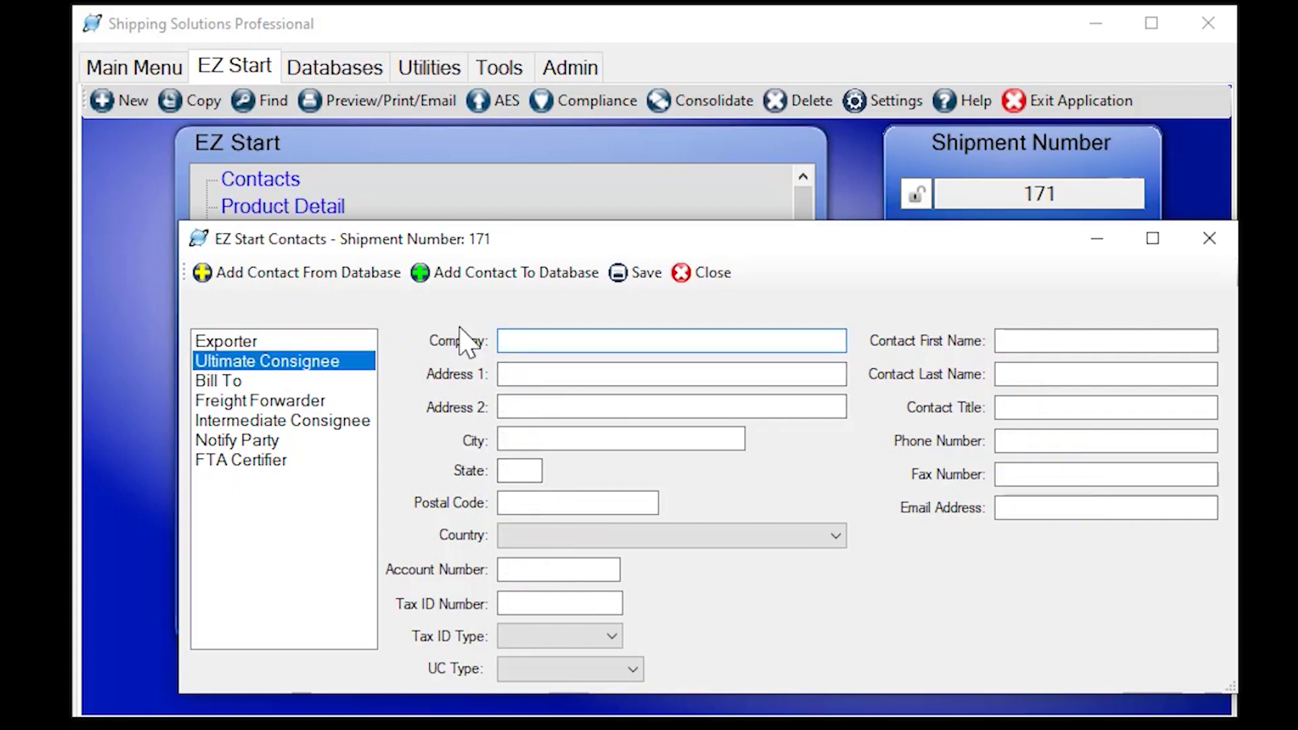
click(334, 274)
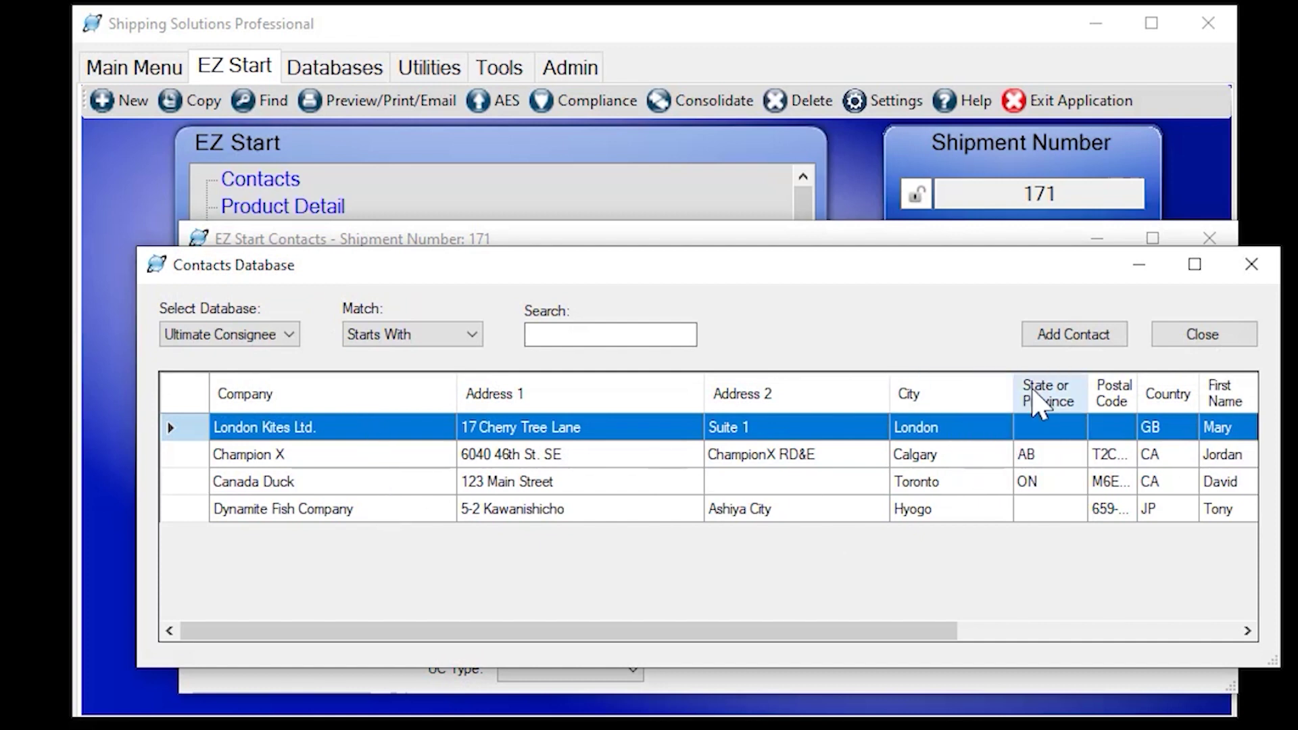
click(1073, 338)
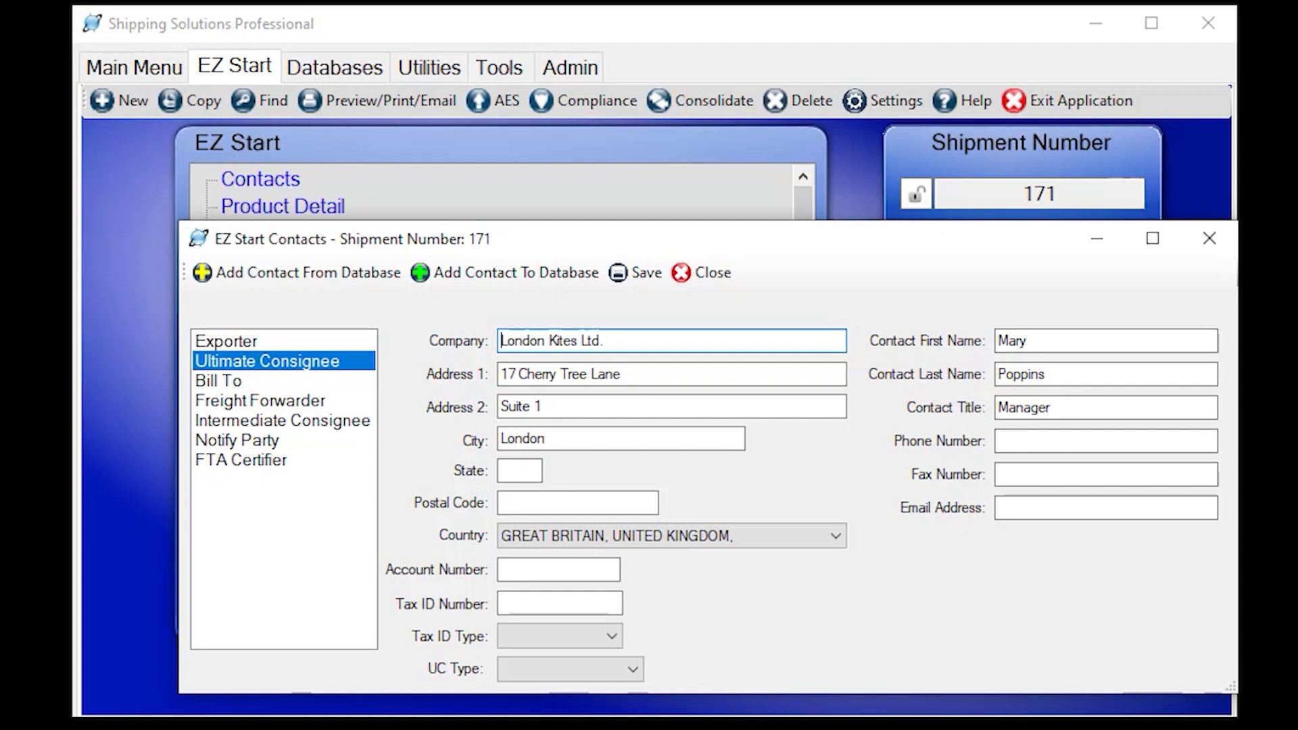
Step: Set AAA Freight Services Ltd. as intermediate consignee and close the contacts form
click(345, 422)
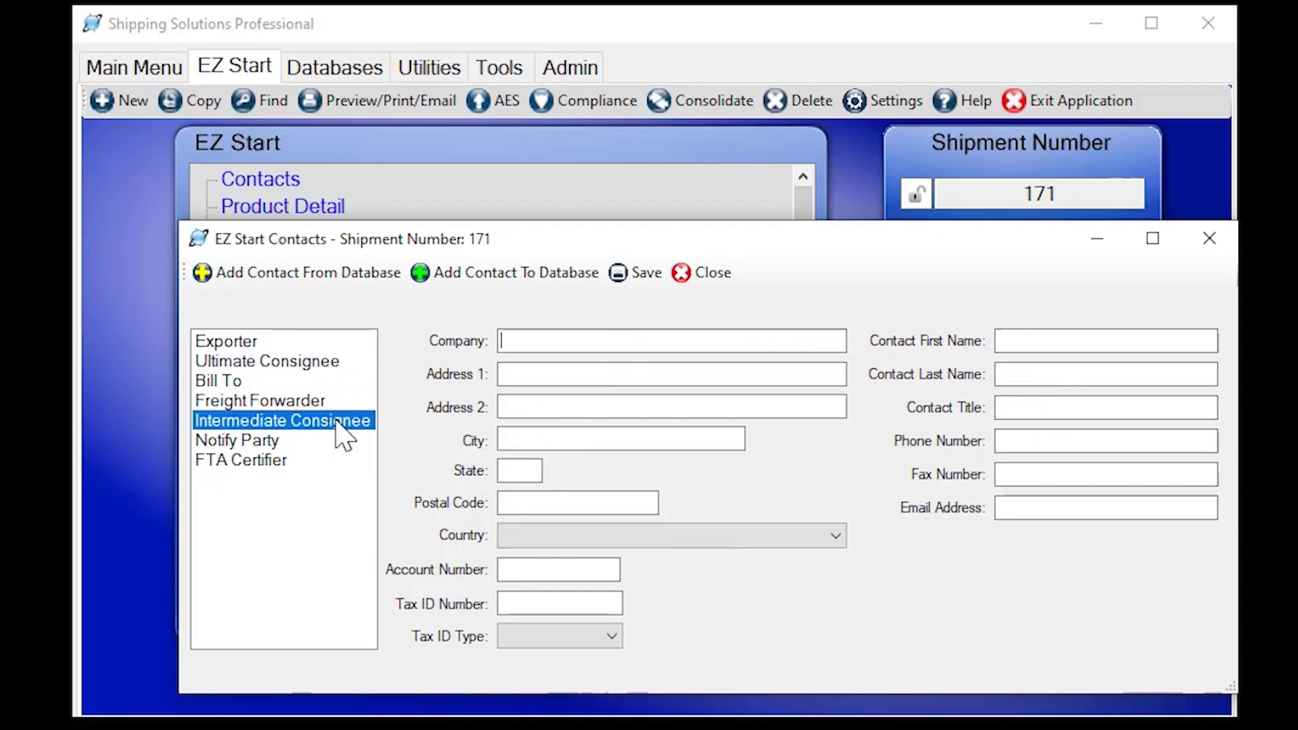
click(371, 276)
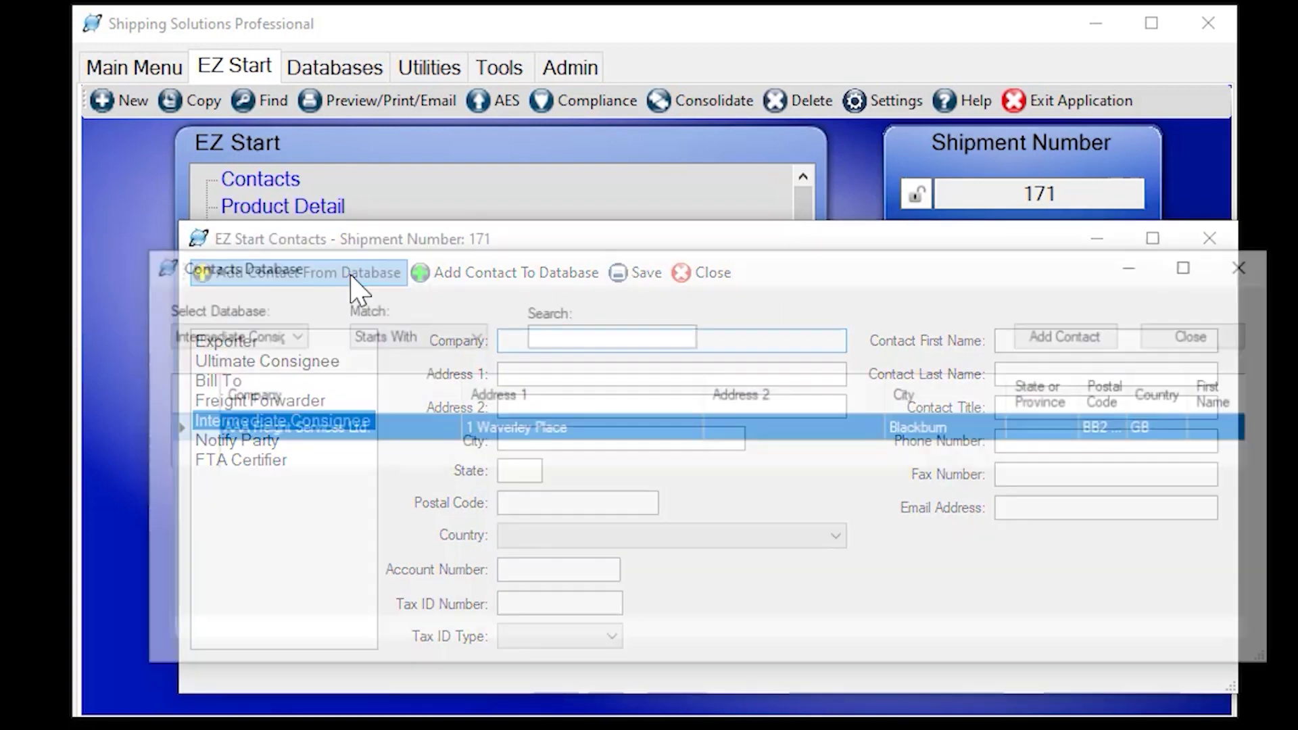
click(1103, 342)
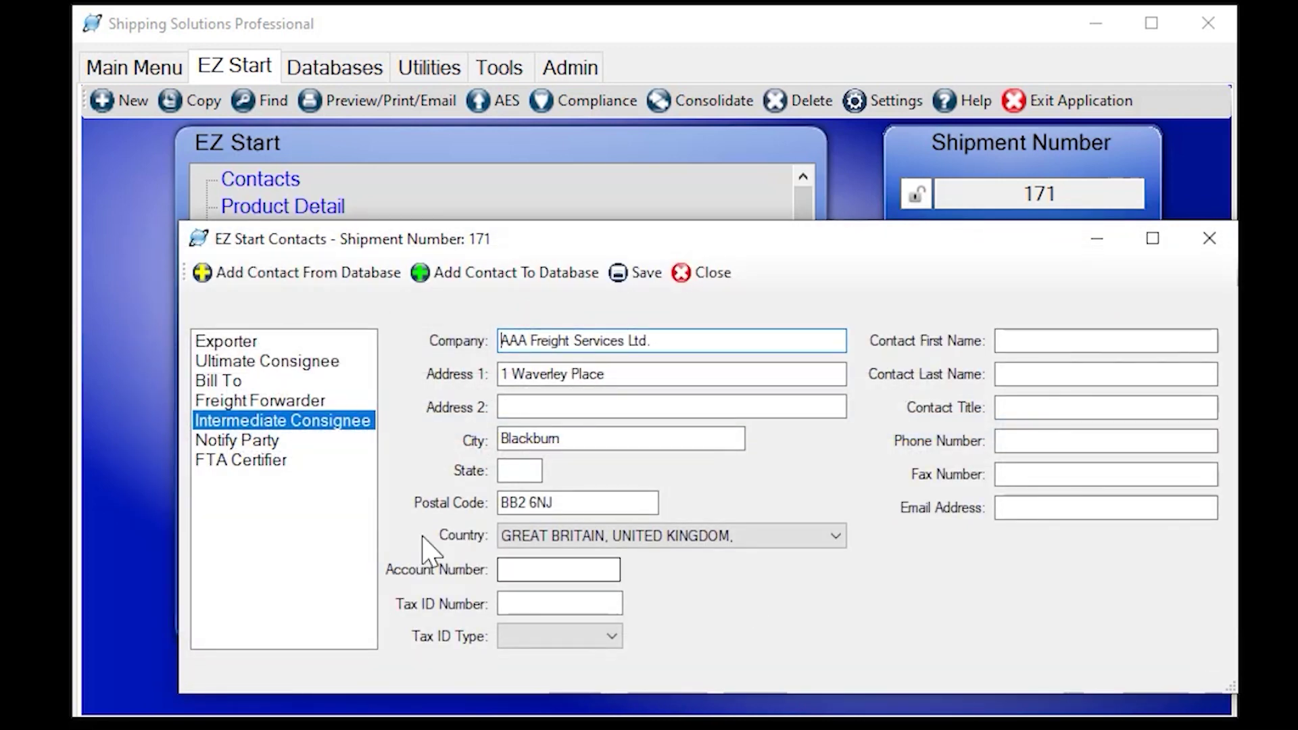
right_click(276, 519)
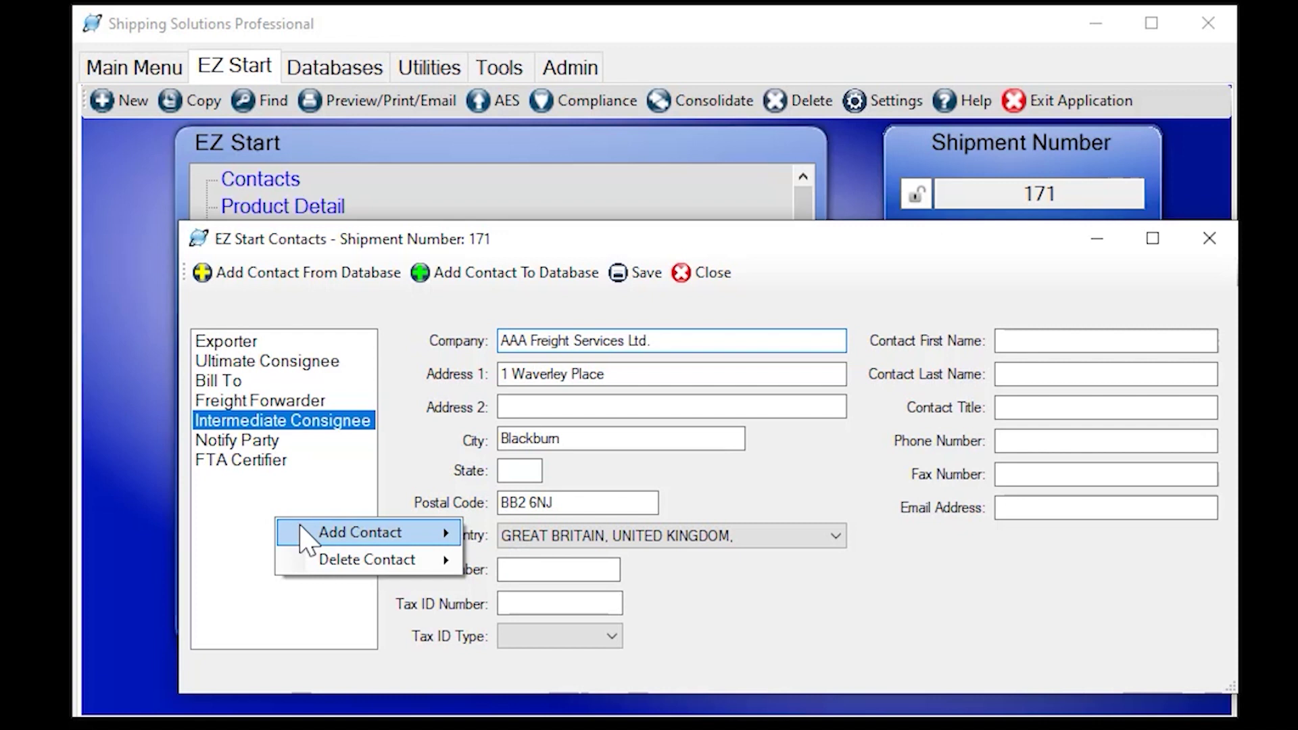
mouse_move(361, 533)
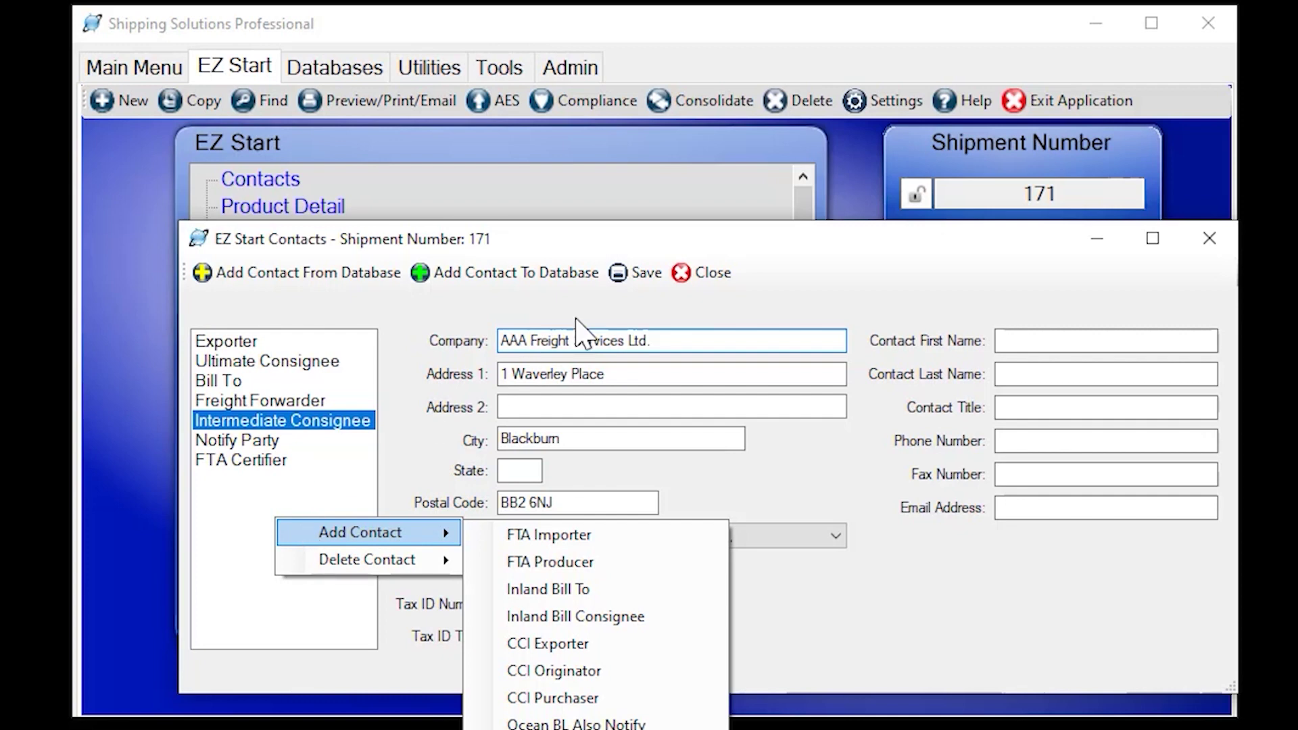
click(609, 316)
click(683, 275)
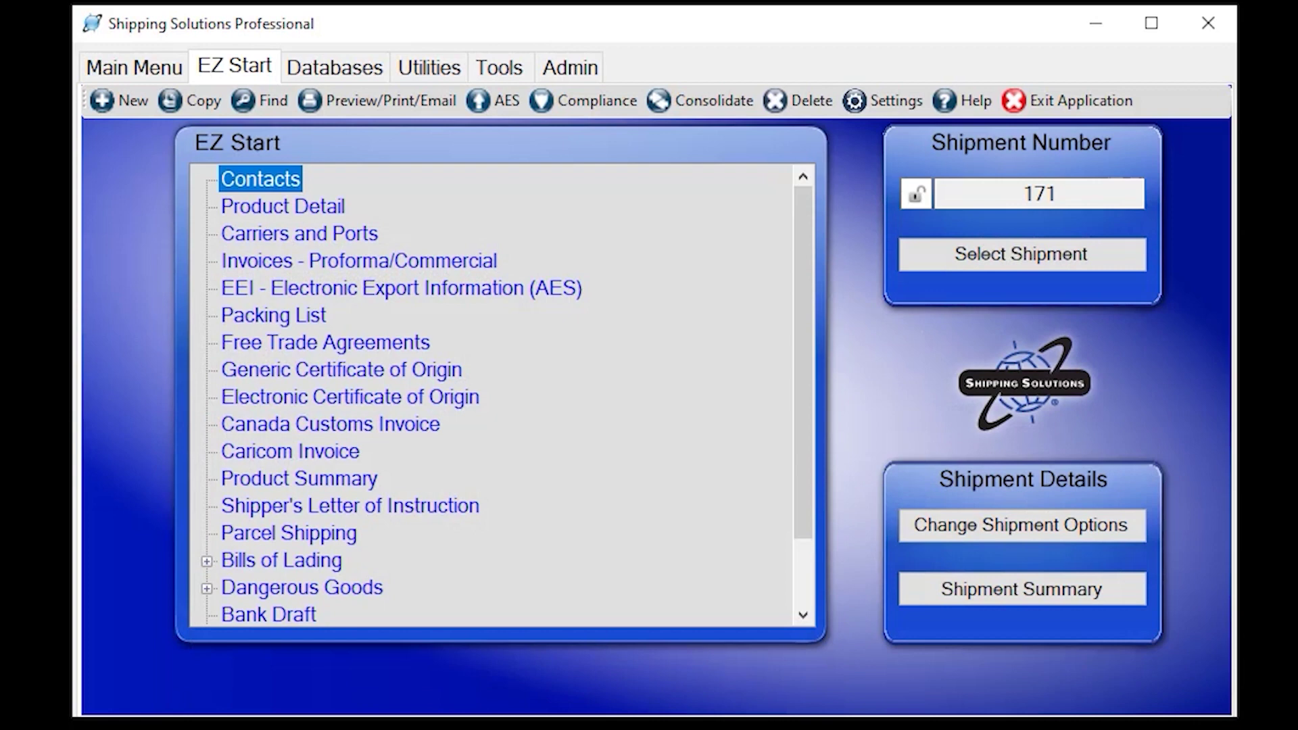
Step: Add SSPro-1 and SSClassic-1 from the products database to shipment 171
click(295, 214)
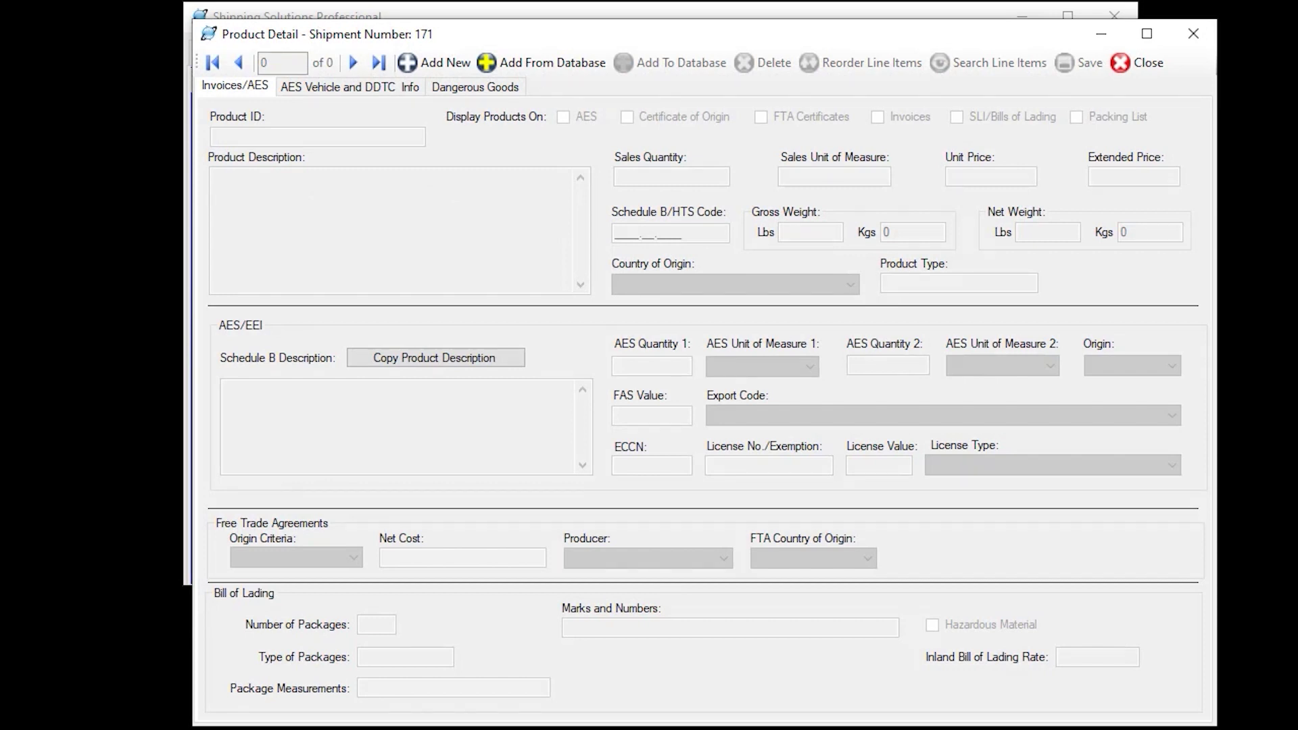
click(535, 65)
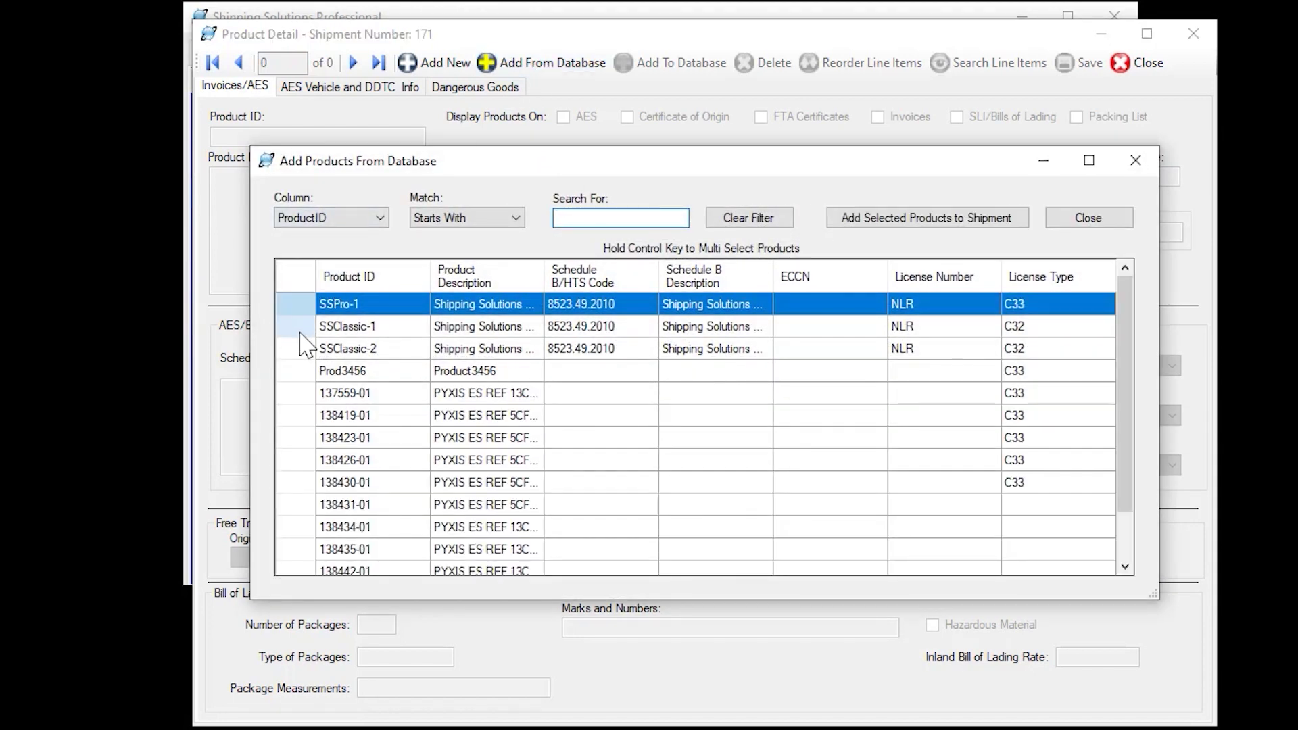
click(299, 330)
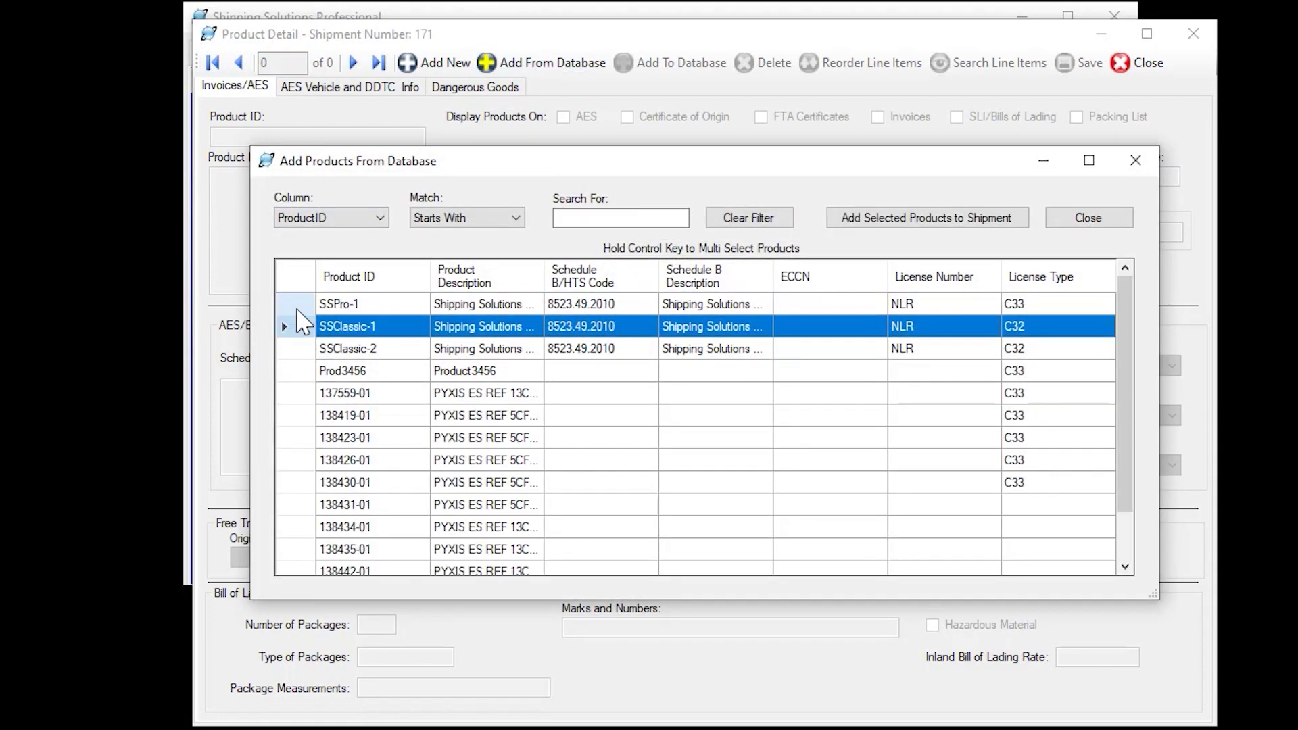
ctrl+click(296, 308)
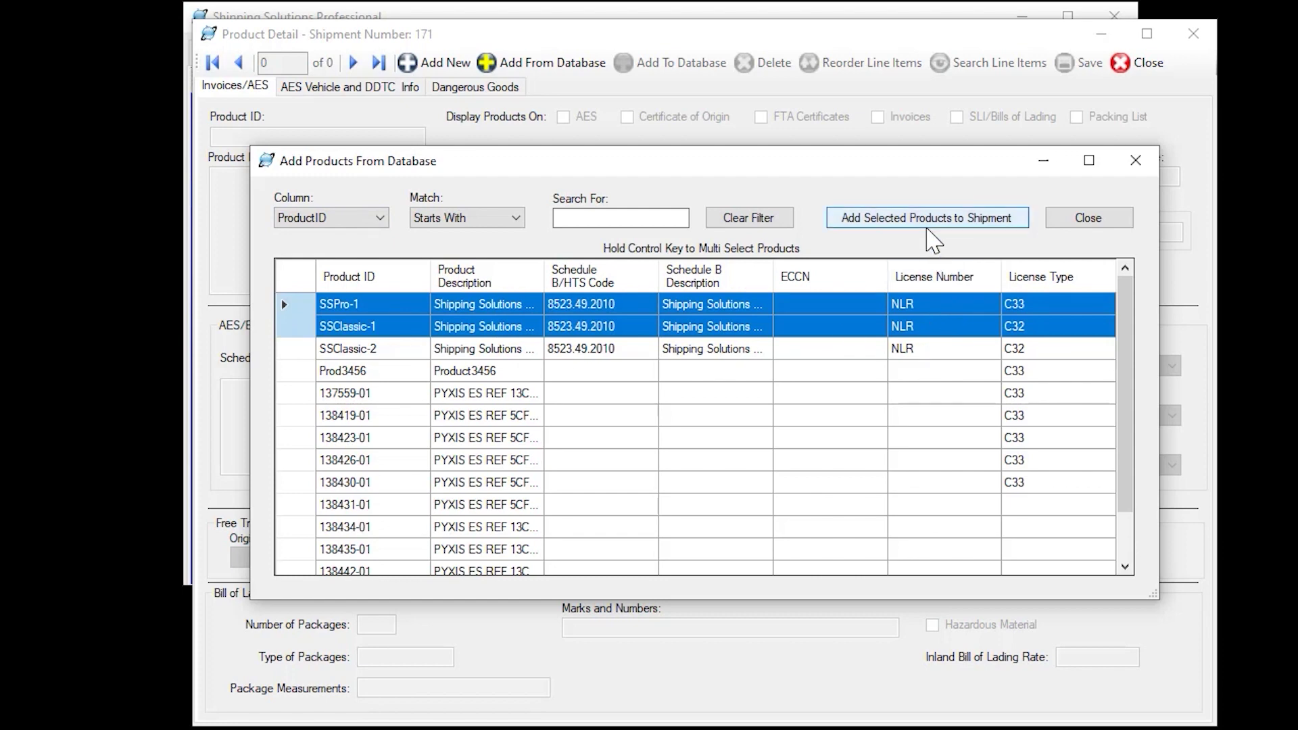
click(926, 224)
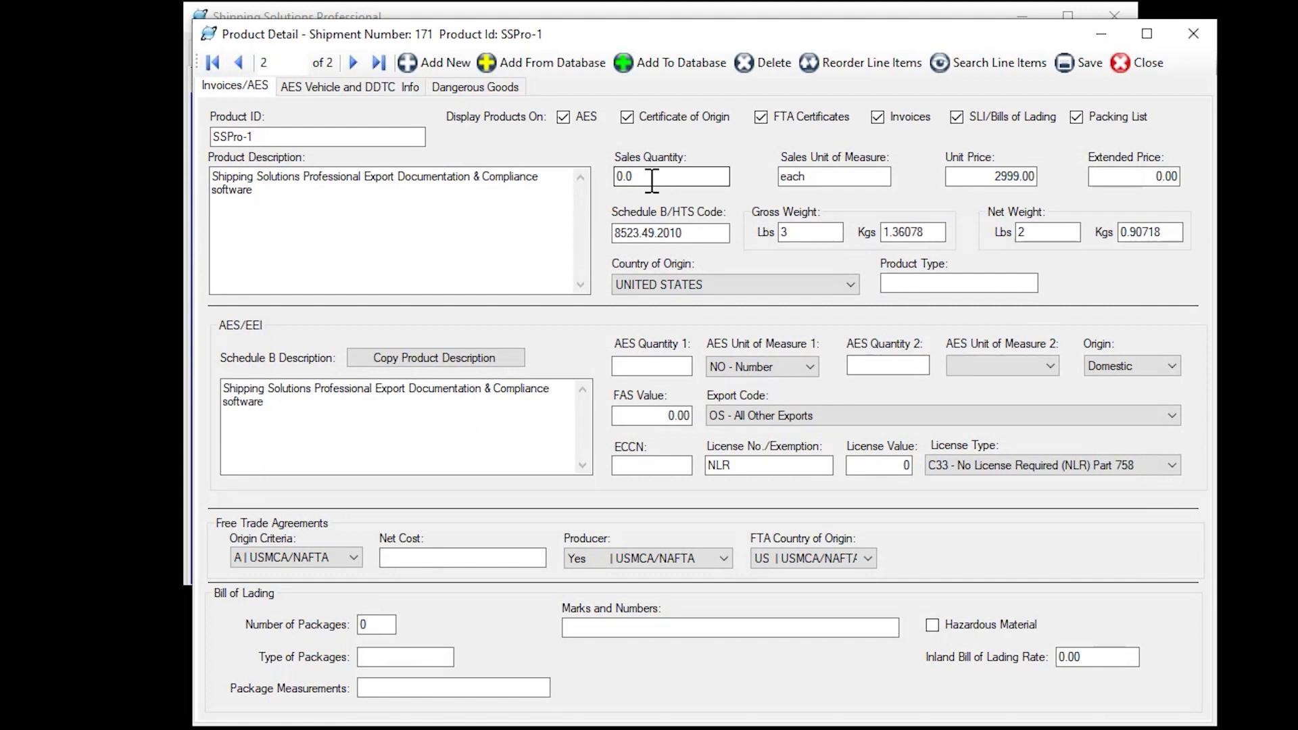
Step: Set the SSPro-1 quantity to 1 and the SSClassic-1 quantity to 2
double_click(652, 178)
text(1)
key(Tab)
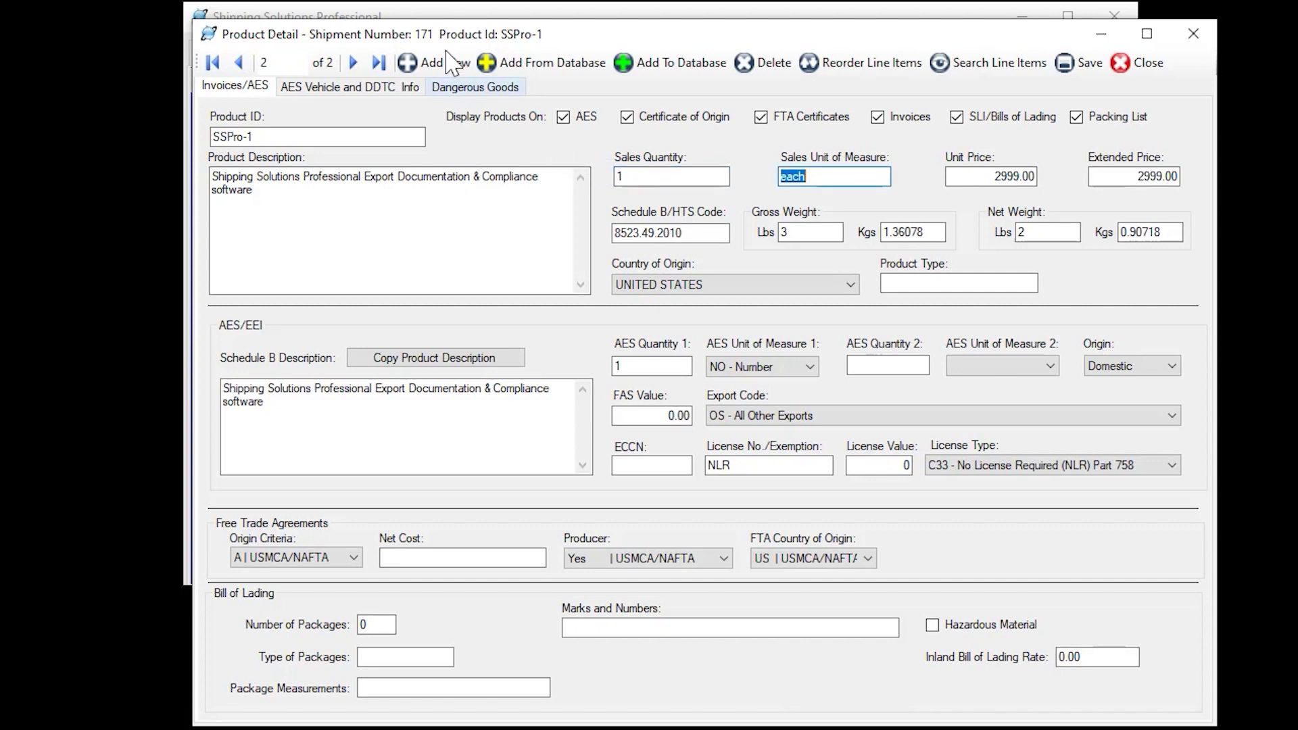
click(238, 62)
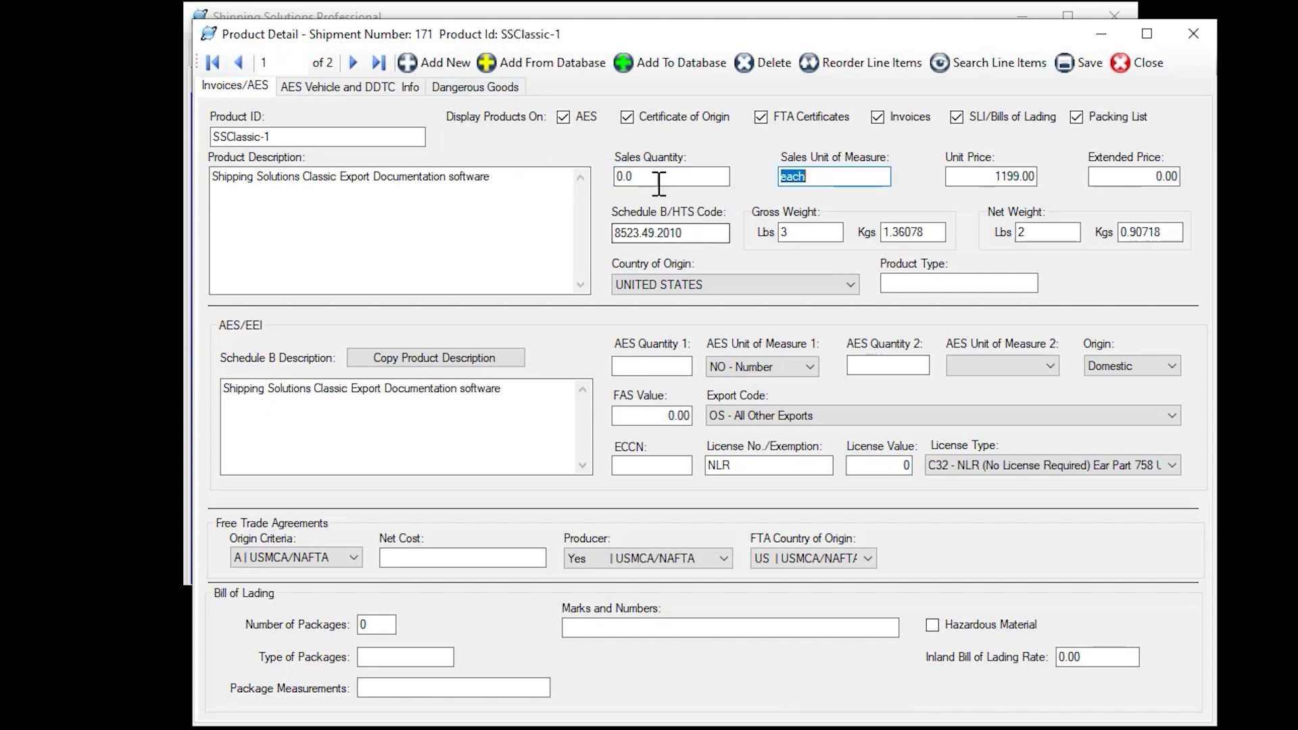
double_click(655, 177)
text(2)
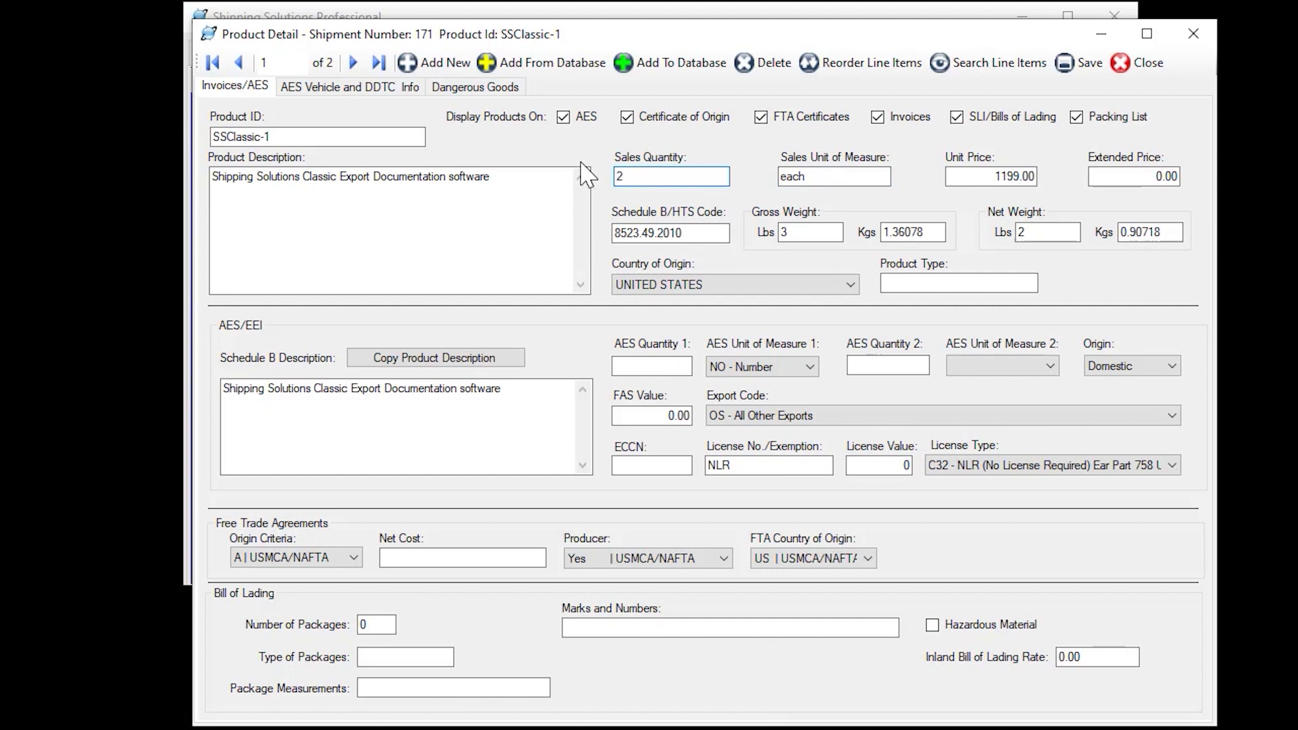
key(Tab)
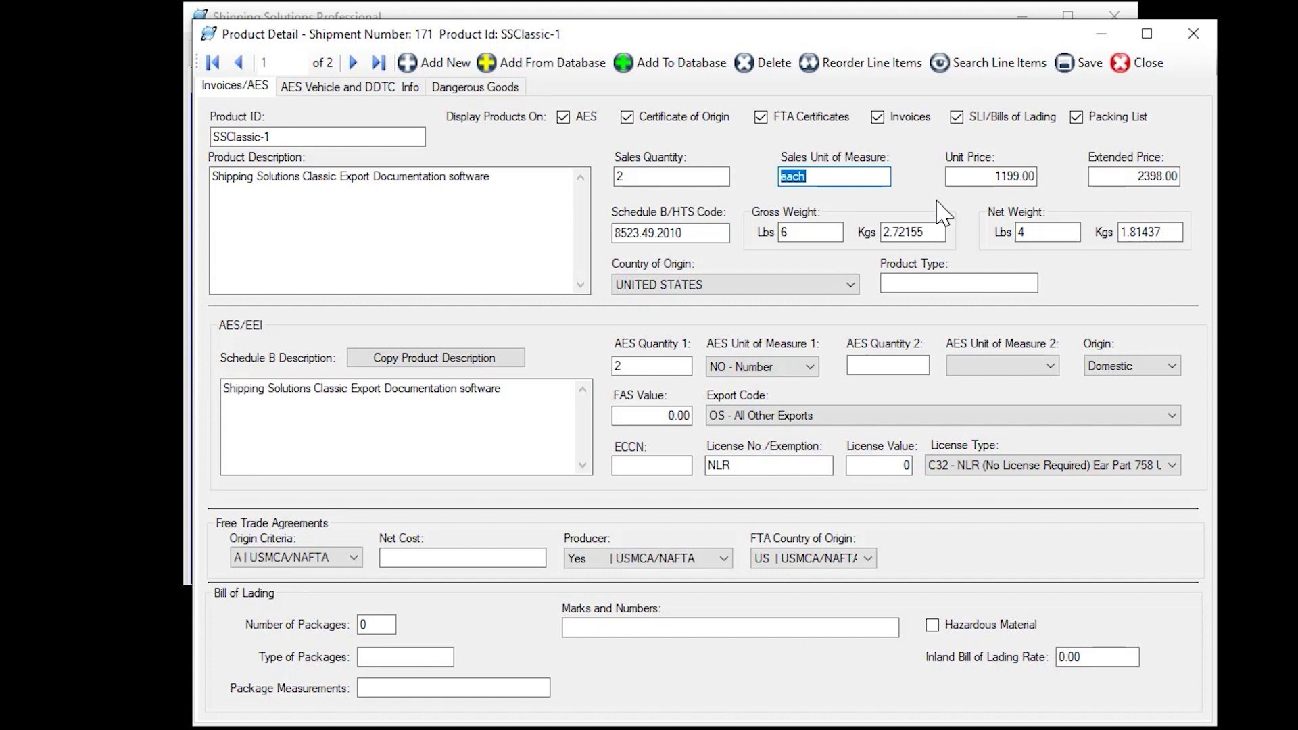
Step: Set SSClassic-1's unit price to 1099.00 and save the product details
click(1008, 177)
double_click(1029, 177)
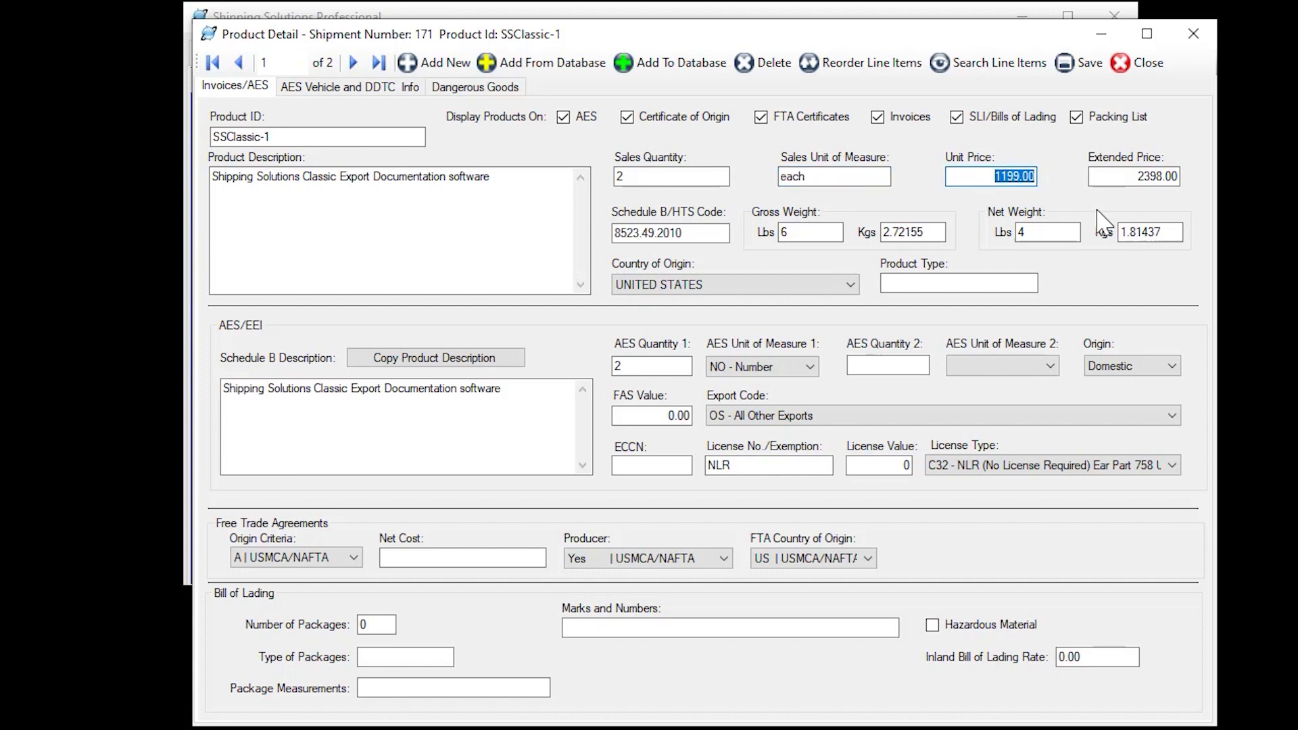
text(1099)
key(Tab)
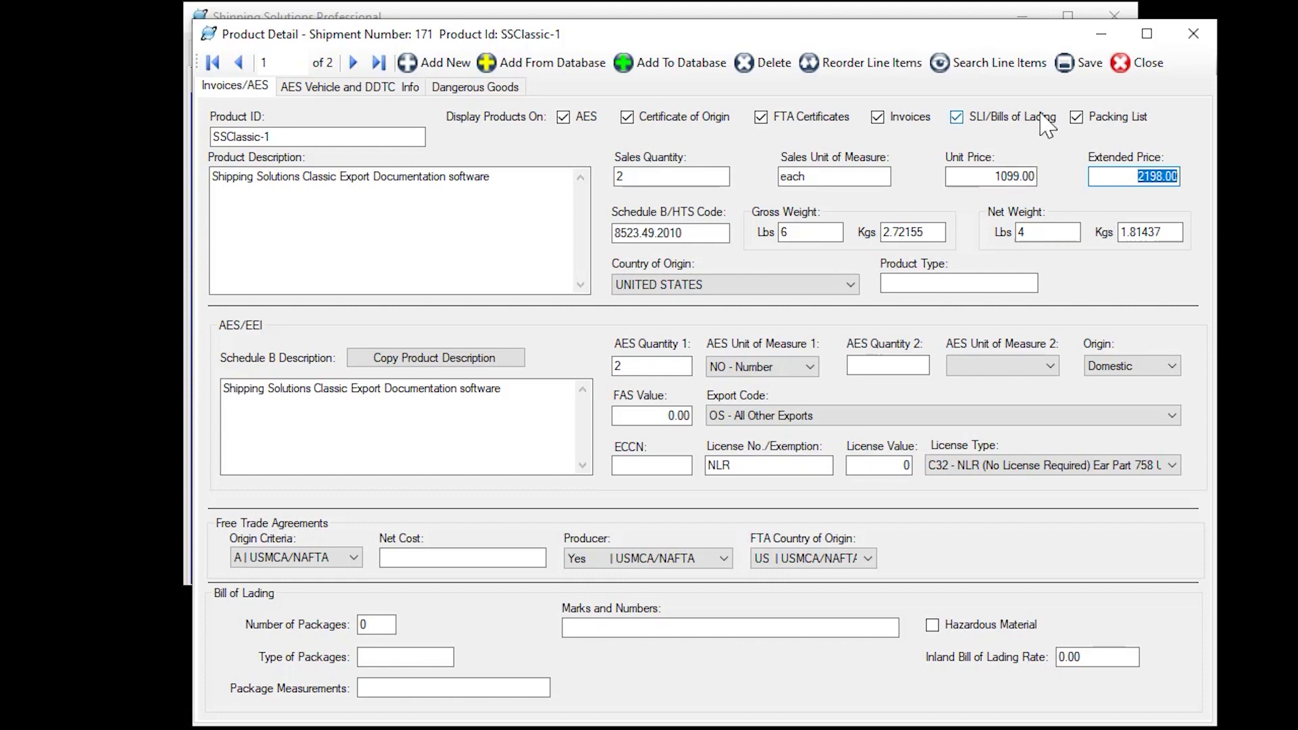
click(1069, 68)
click(1150, 64)
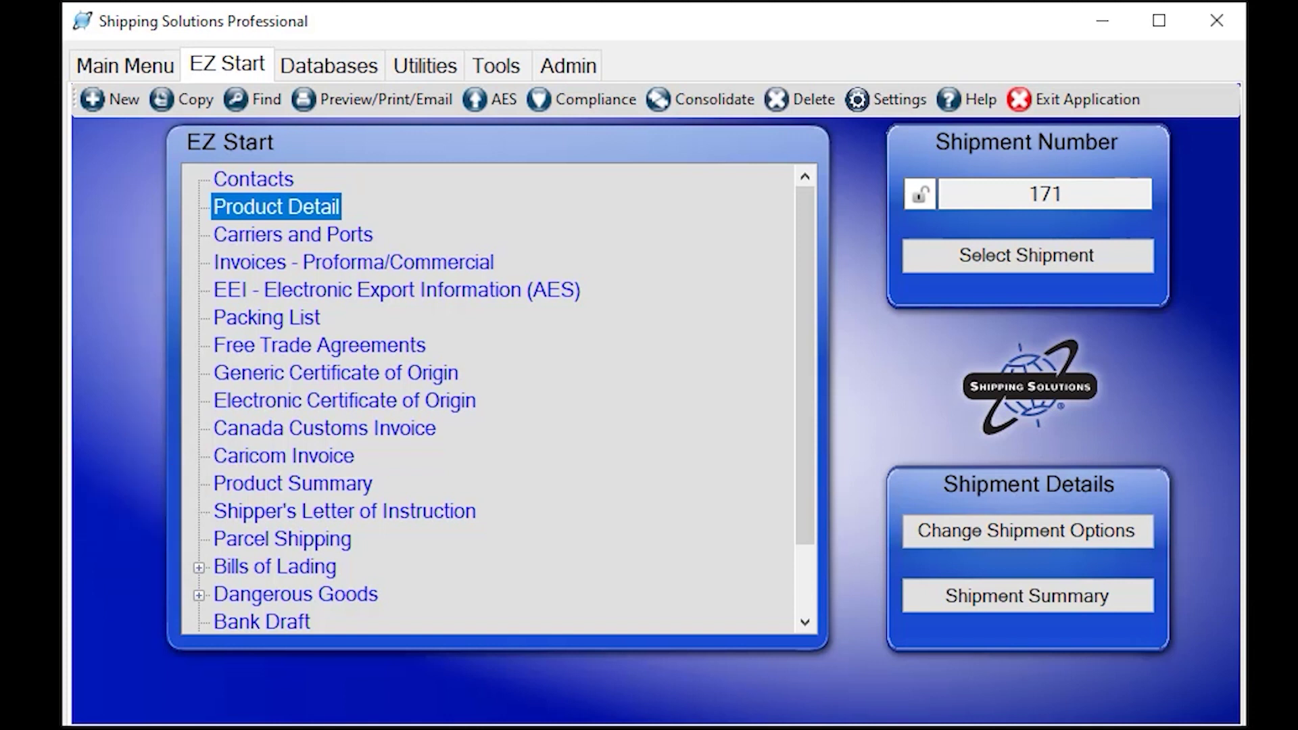
Step: Date the commercial invoice 8/18/2022, number it 1234, and add the Destination Control Statement – Consolidated phrase
click(332, 267)
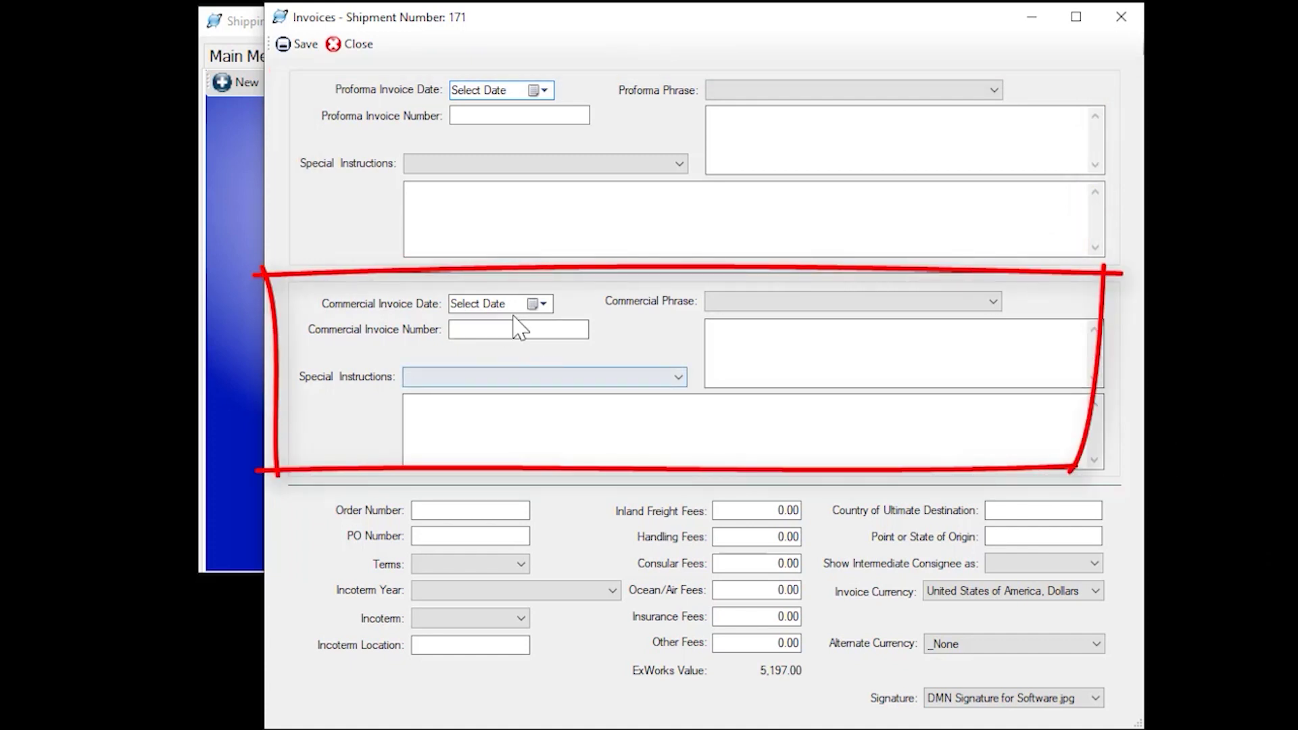
click(543, 305)
click(588, 398)
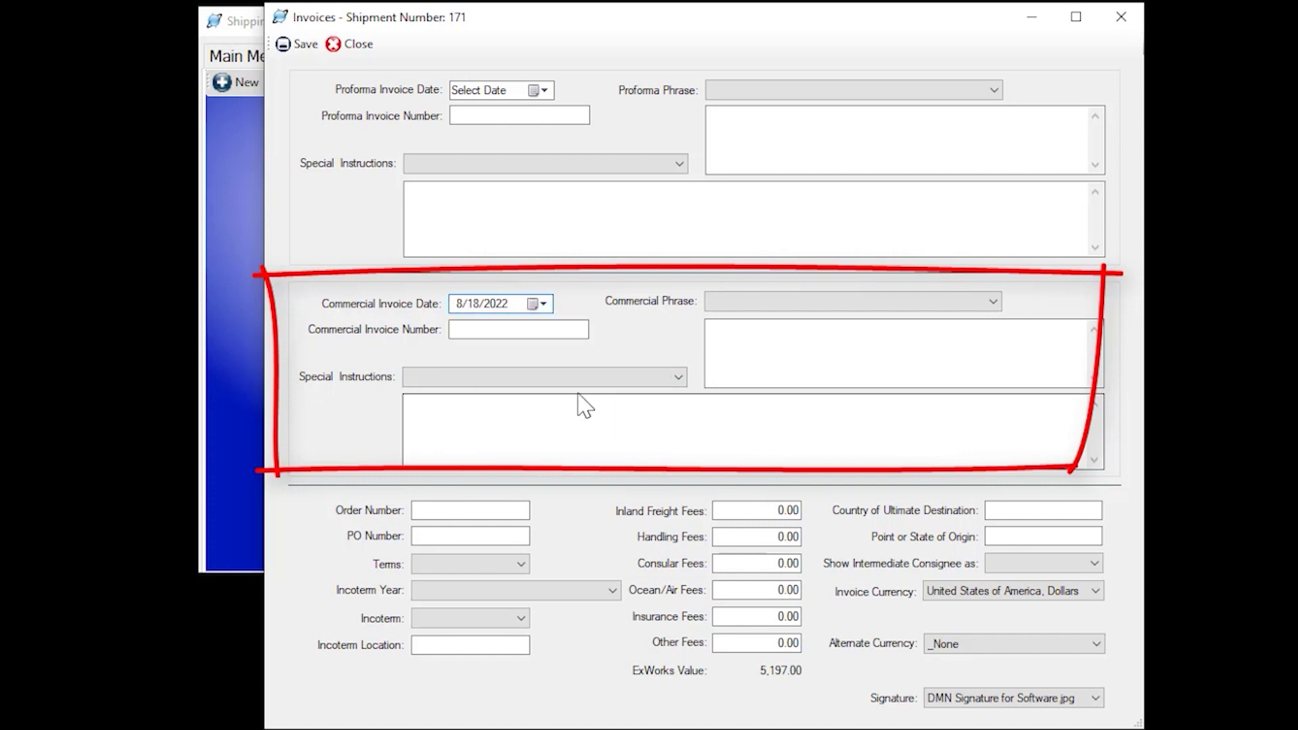
click(549, 330)
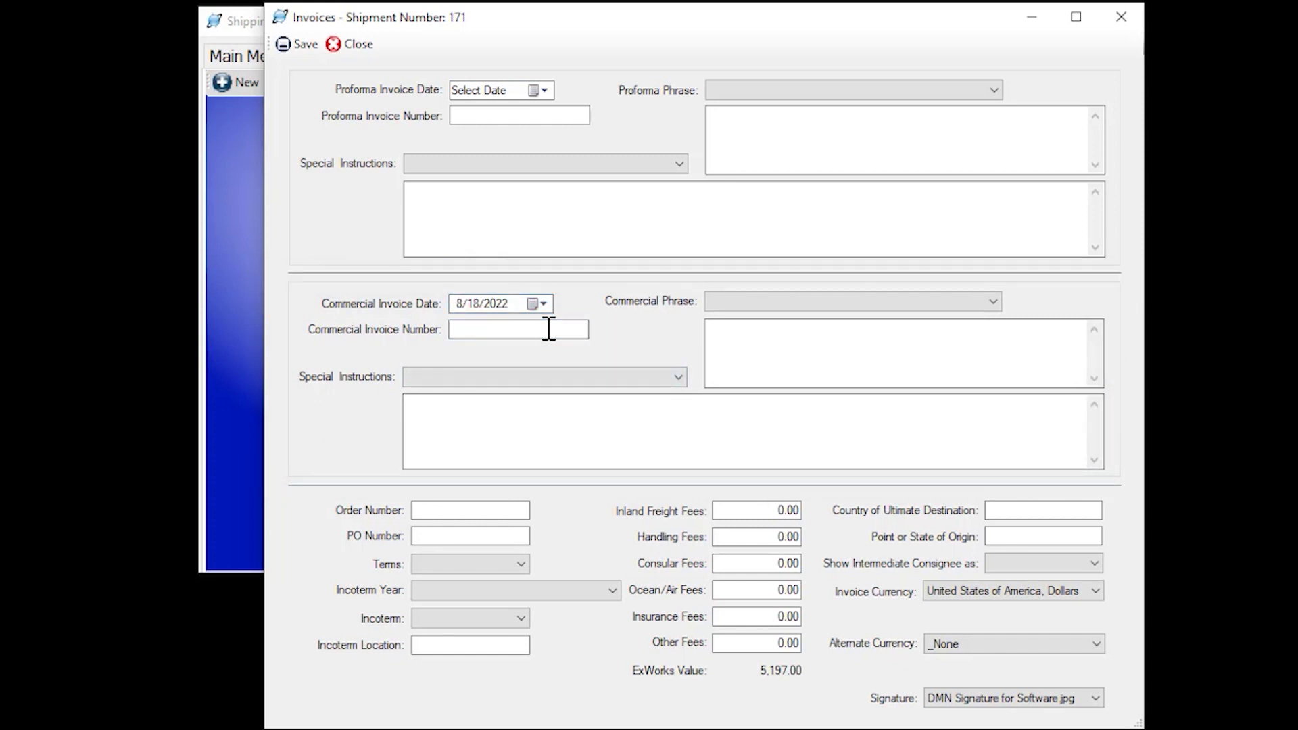
text(1234)
click(994, 303)
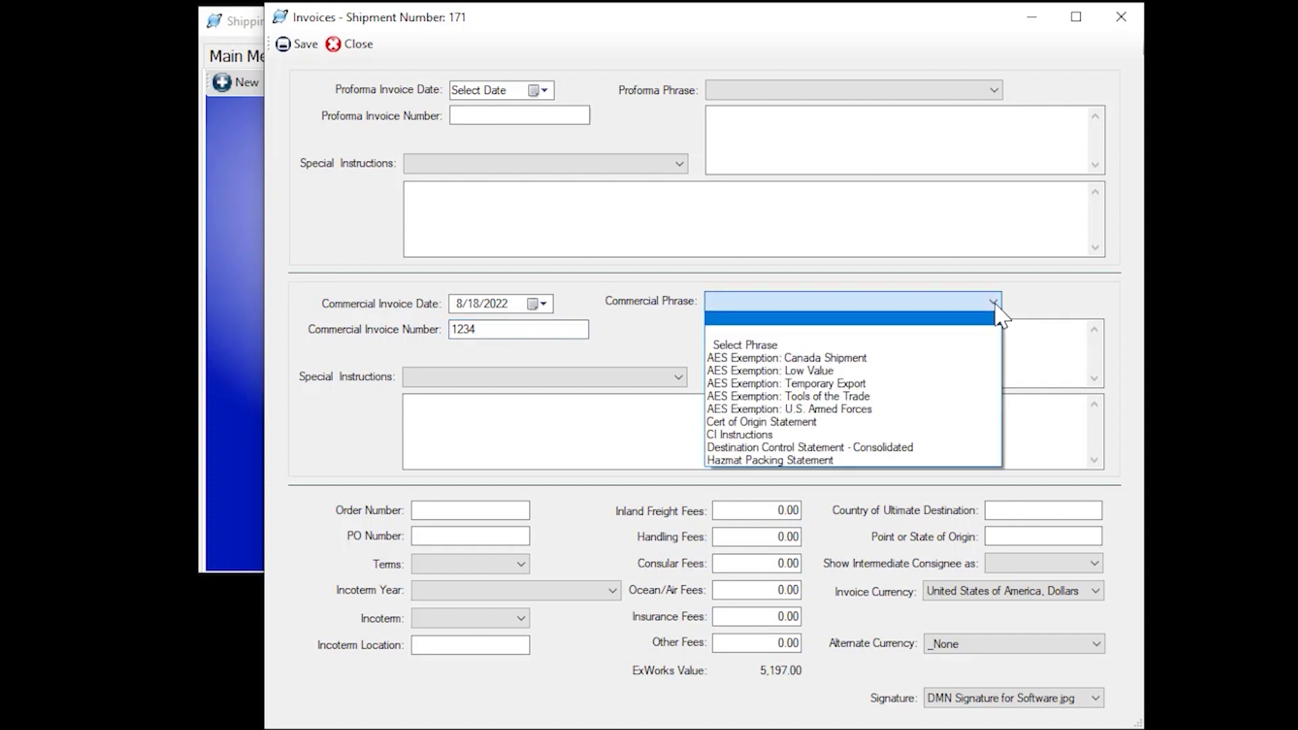
click(798, 448)
click(679, 377)
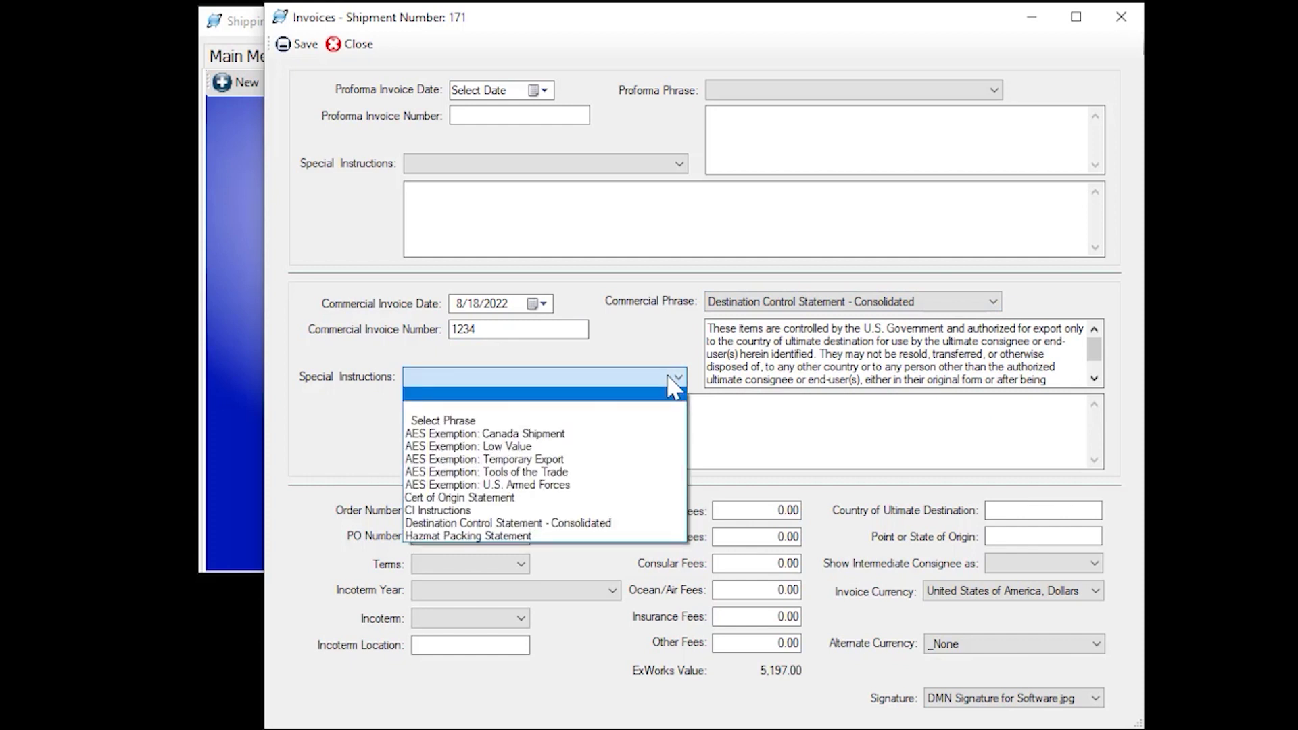
Step: Choose CI Instructions, enter order 789 and PO 456, and set payment terms to Net 30
click(541, 512)
click(513, 511)
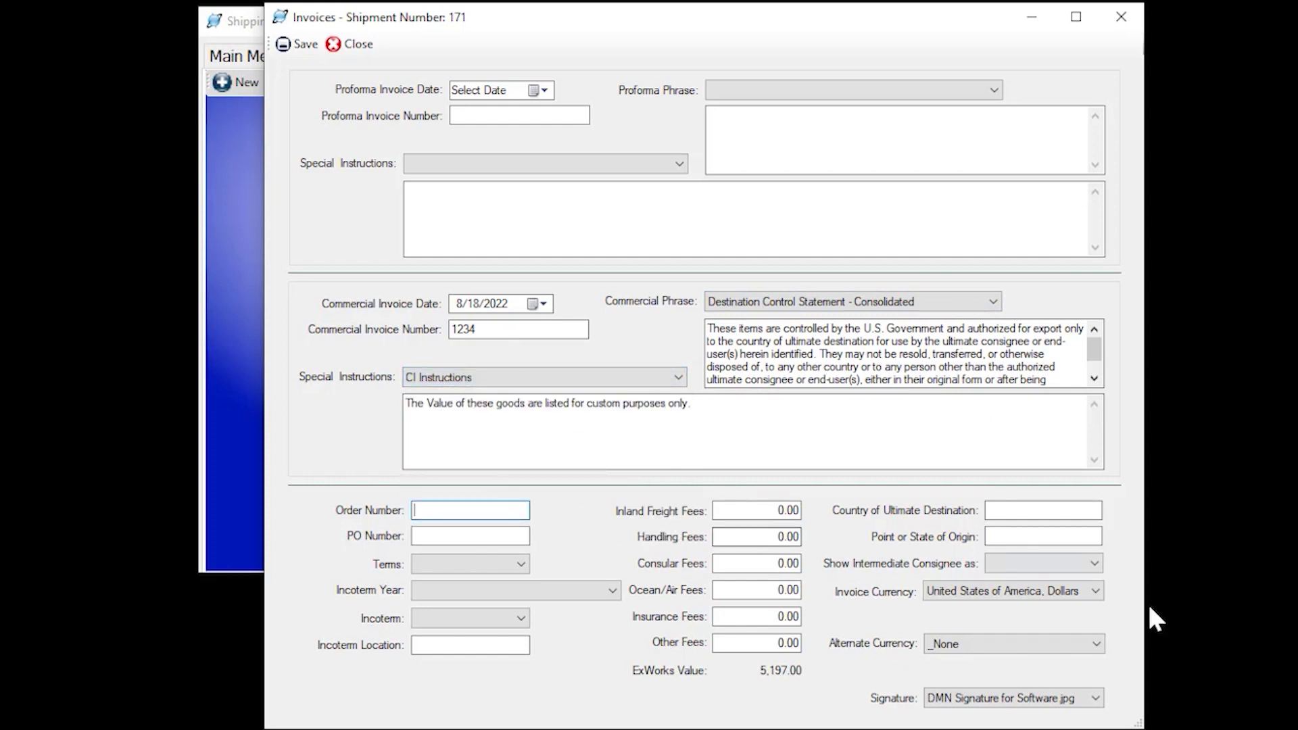
text(789)
text(5)
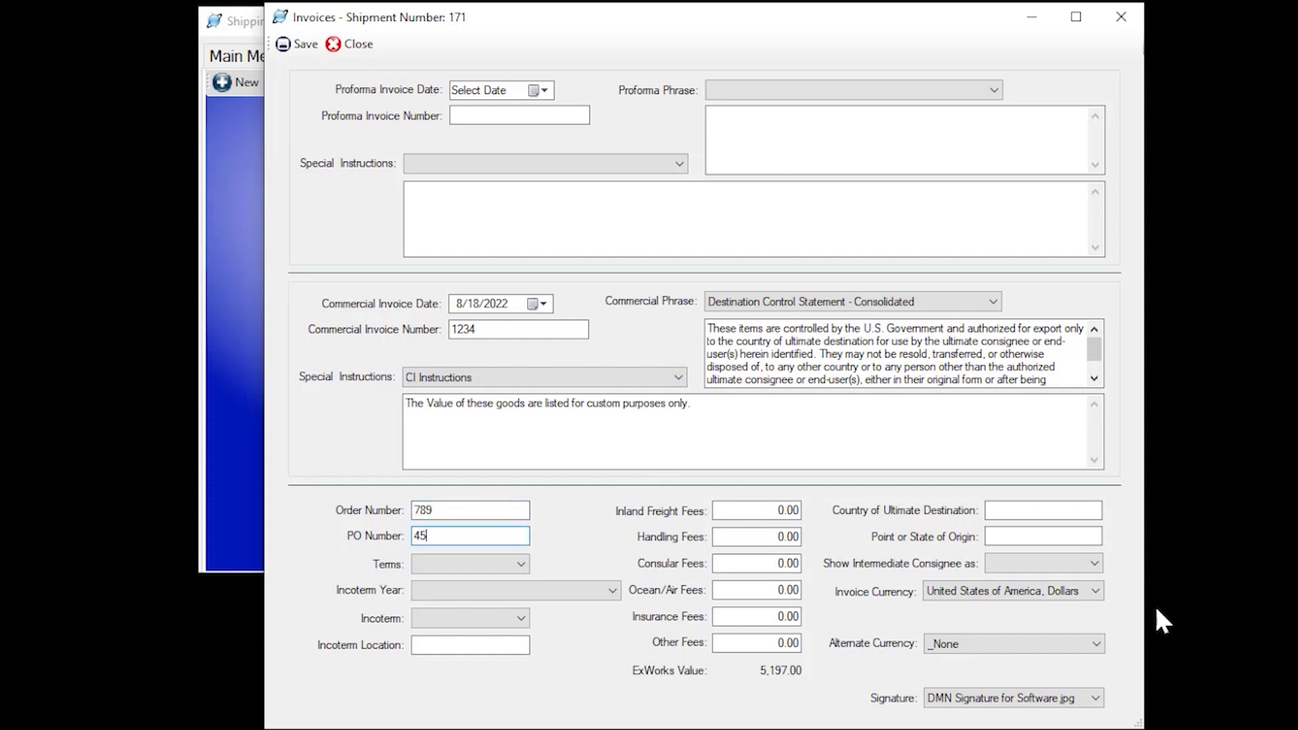
text(6)
key(Tab)
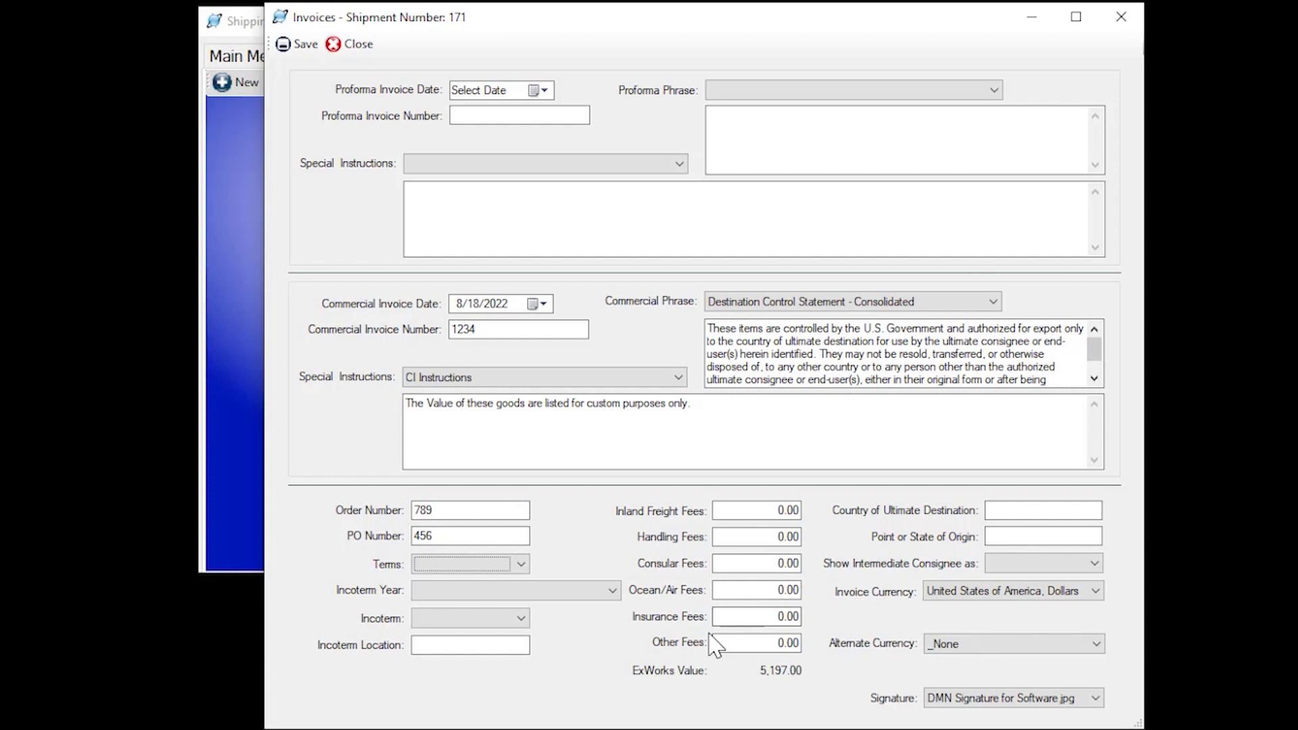
click(521, 565)
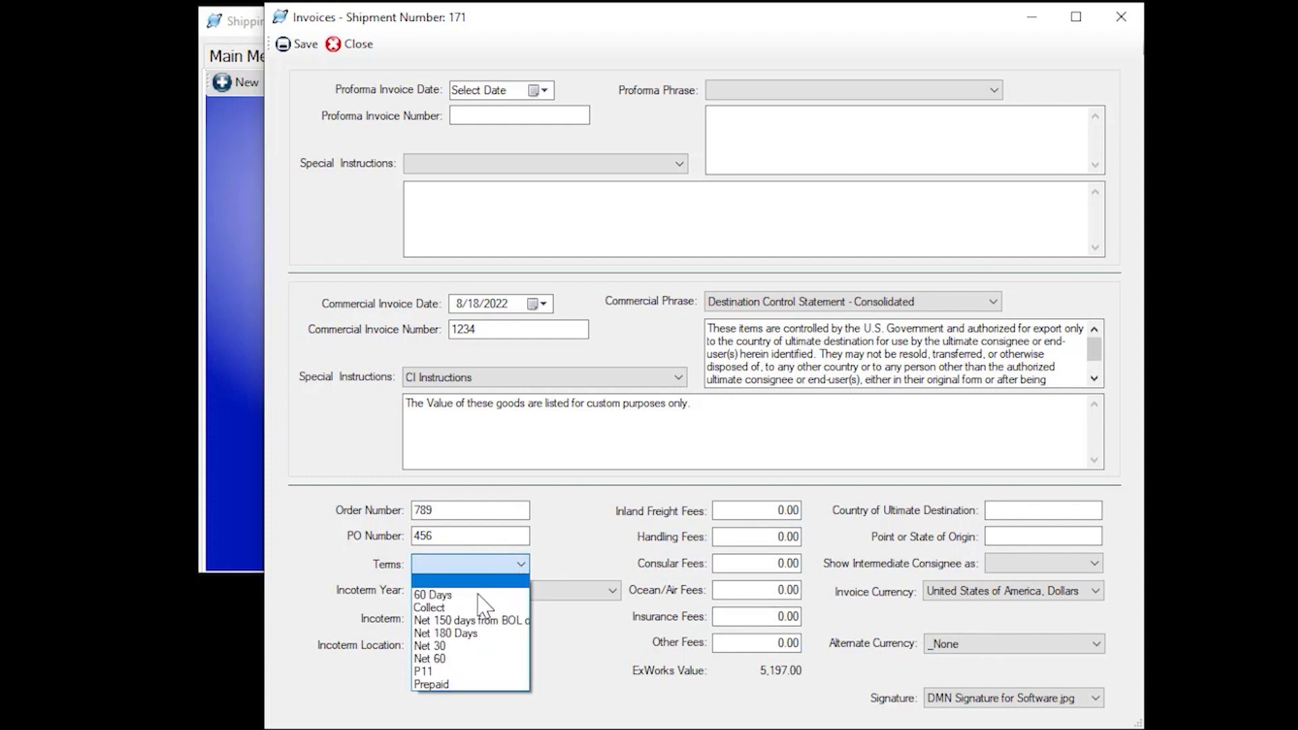
click(465, 646)
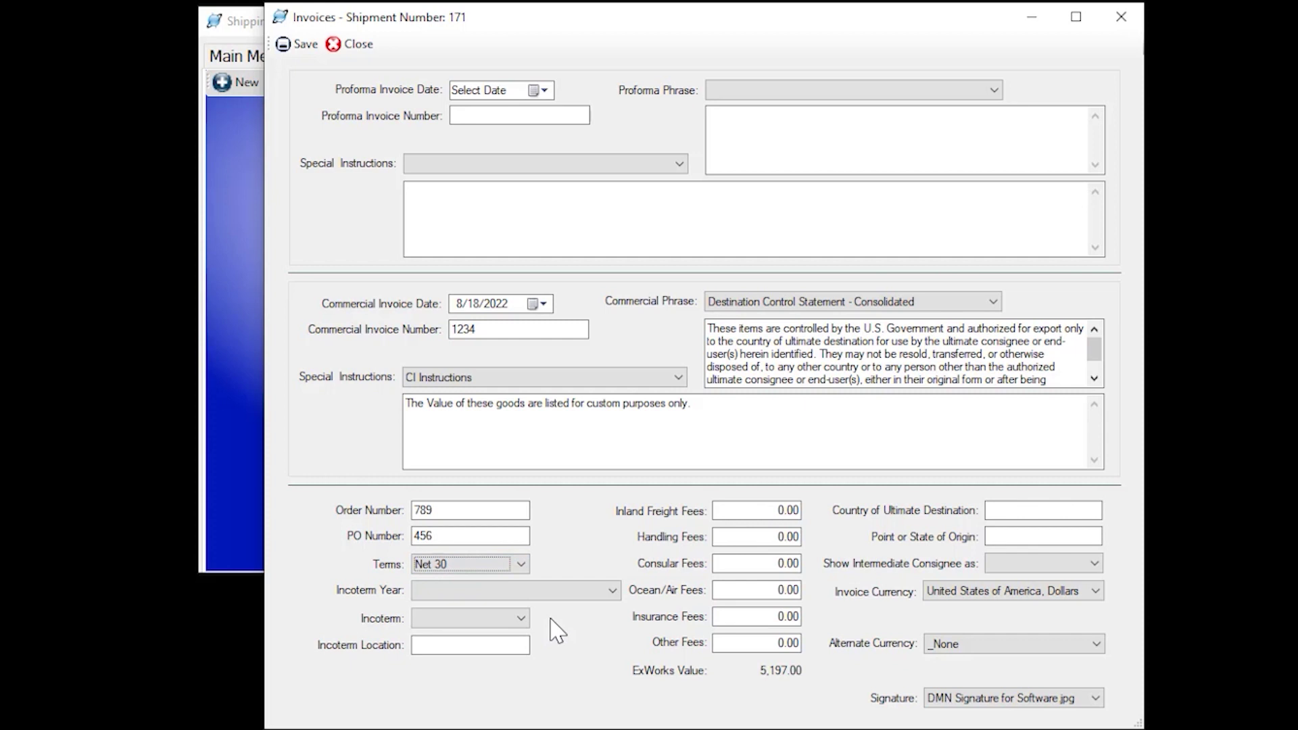
Step: Use 2020 Incoterm EXW at Eagan, MN with ocean/air fees of 1,000.00
click(613, 591)
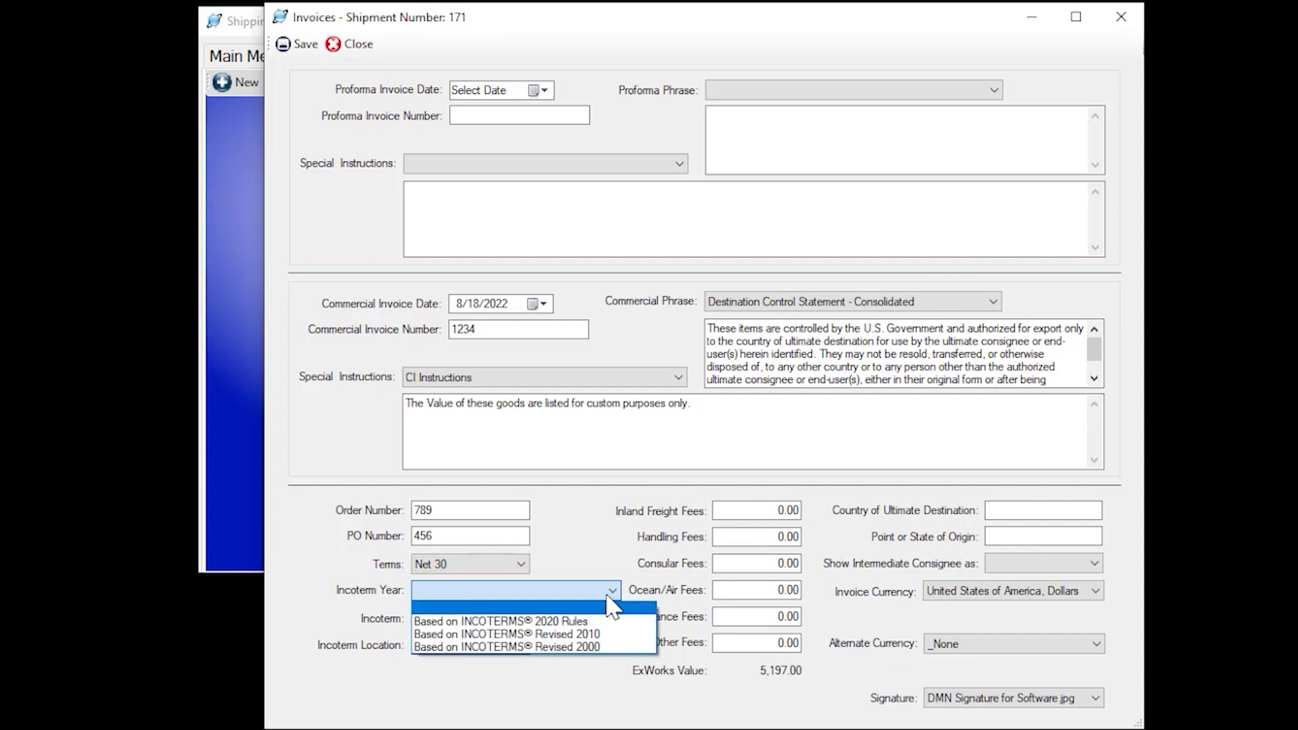
click(596, 622)
click(522, 620)
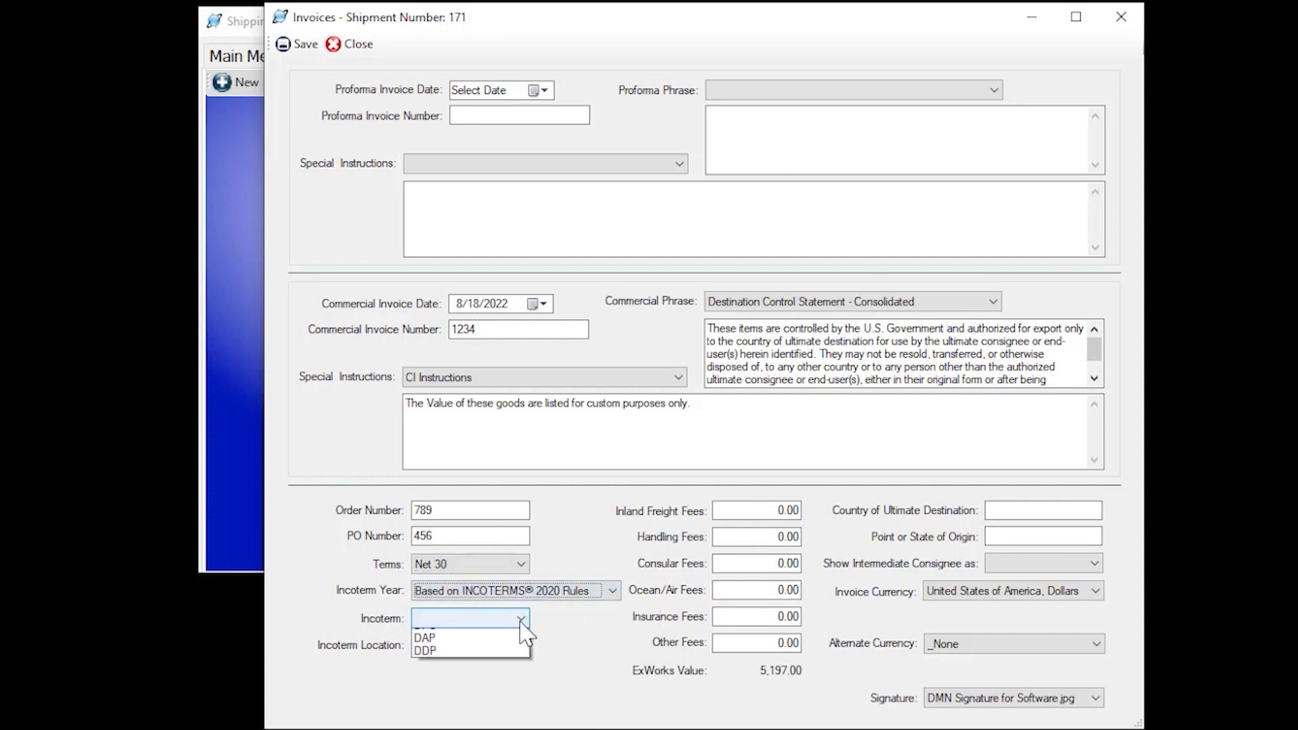
click(492, 649)
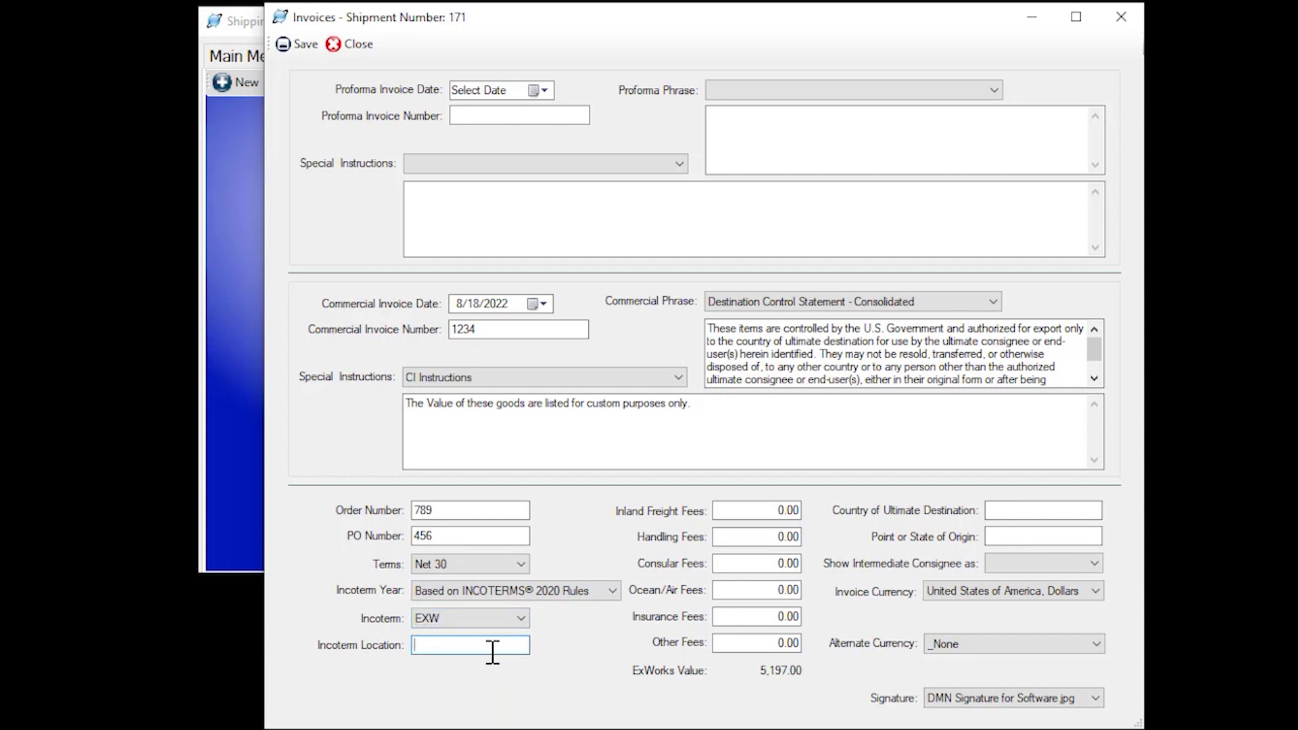
text(Eagan, MN)
click(805, 592)
text(1,00)
text(0)
key(Tab)
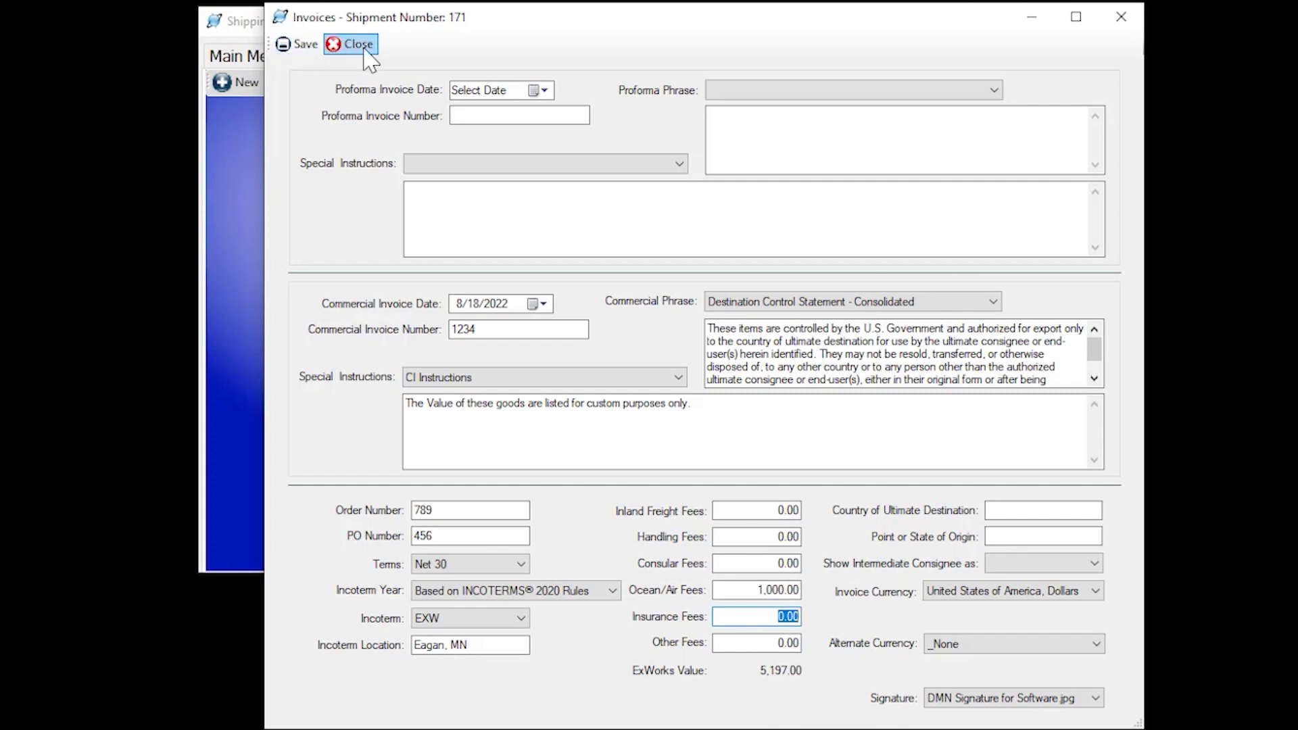
Step: Preview shipment 171's Commercial Invoice and scroll through the $6,197.00 report
click(334, 44)
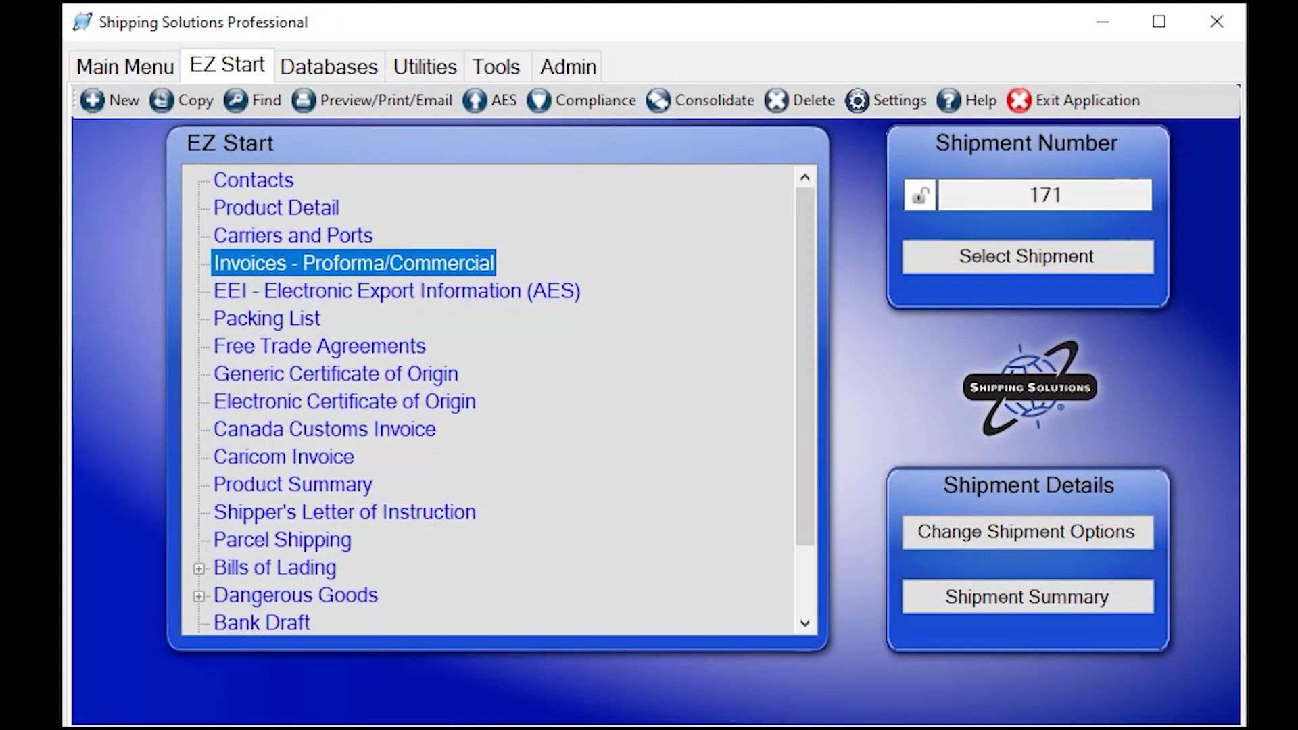
click(340, 107)
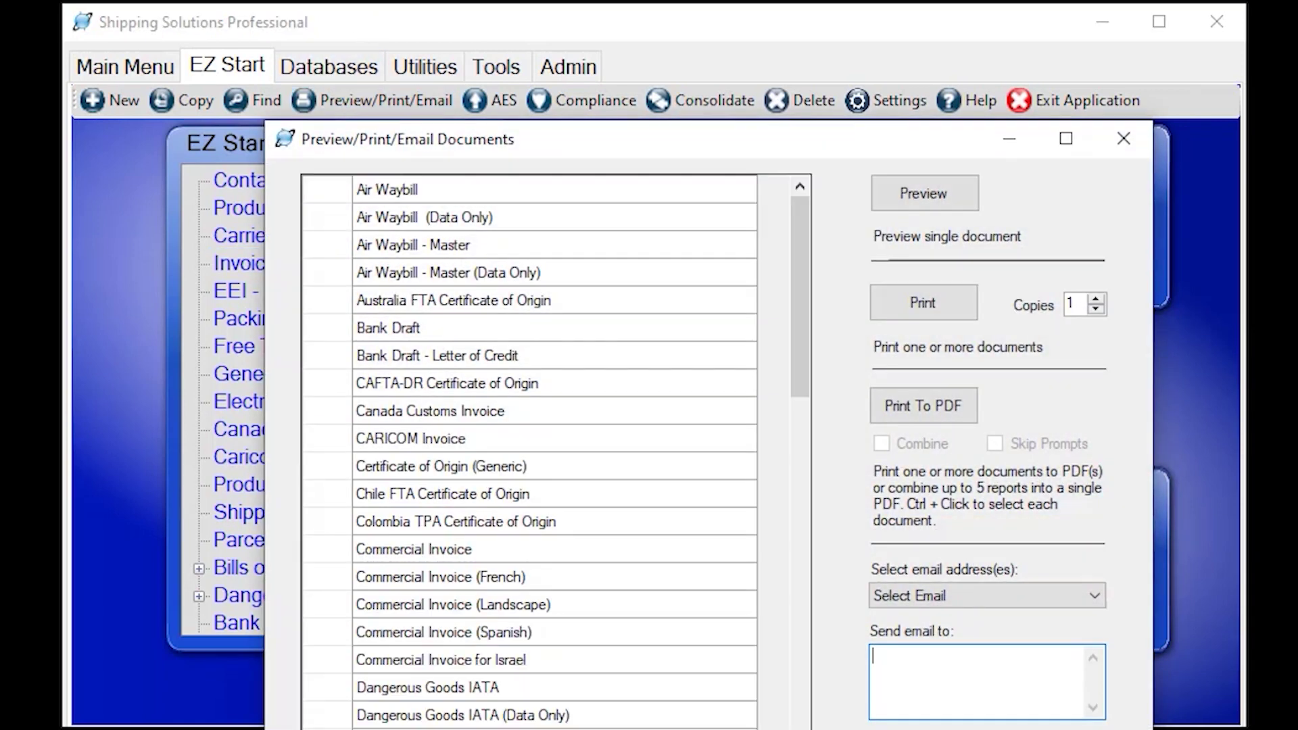
click(426, 550)
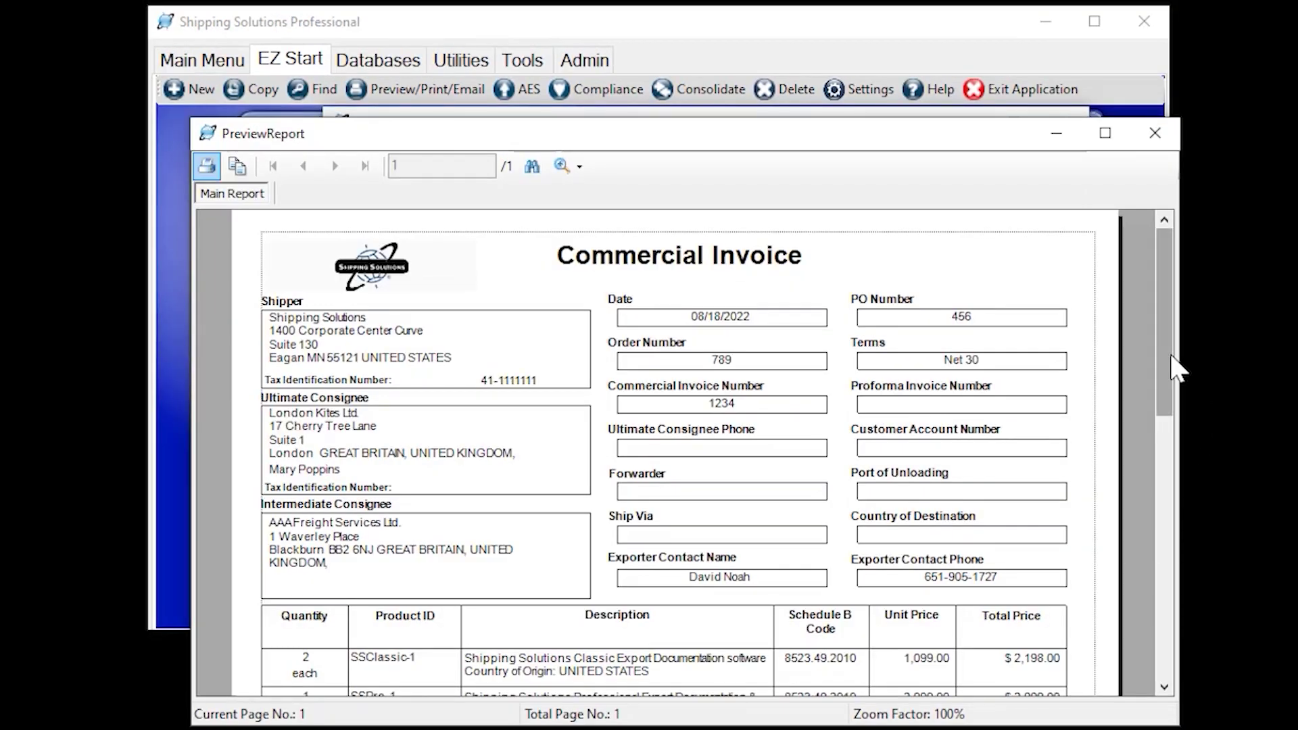
drag(1182, 371, 1176, 392)
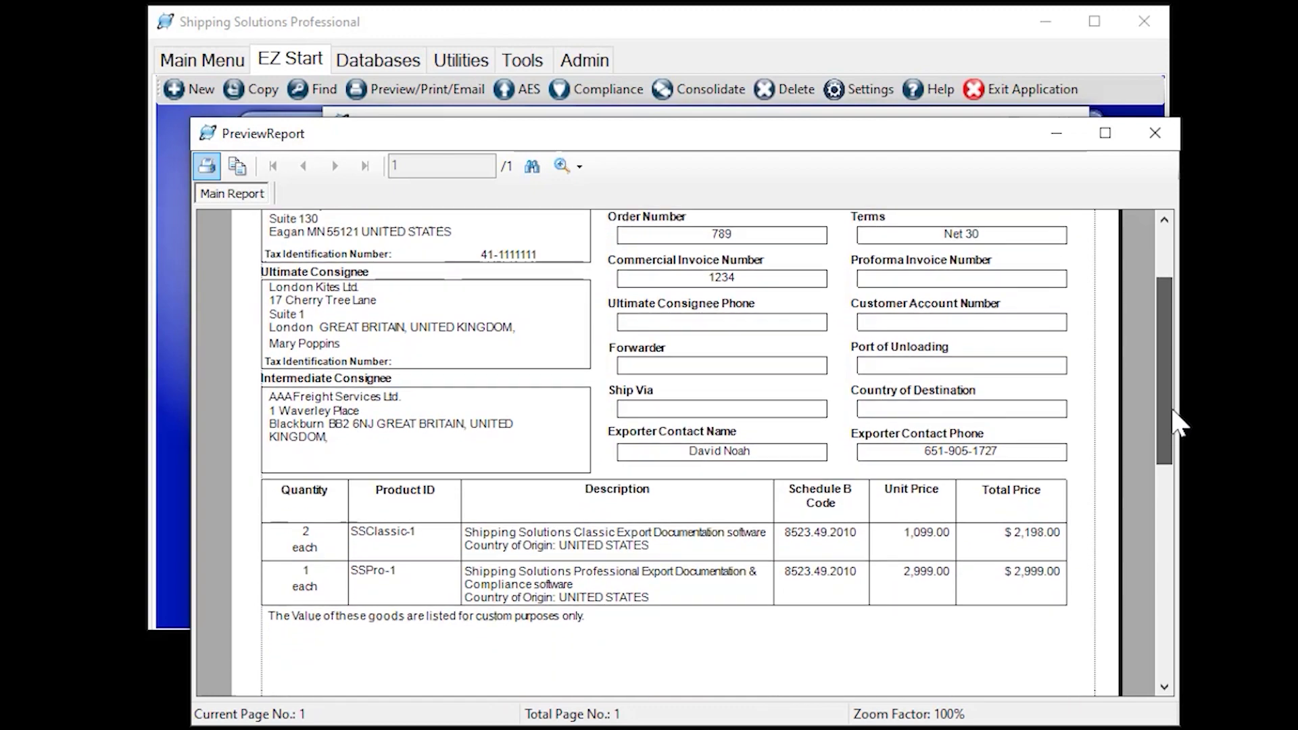
mouse_move(1177, 392)
mouse_down()
mouse_move(1195, 613)
mouse_move(1180, 357)
mouse_up()
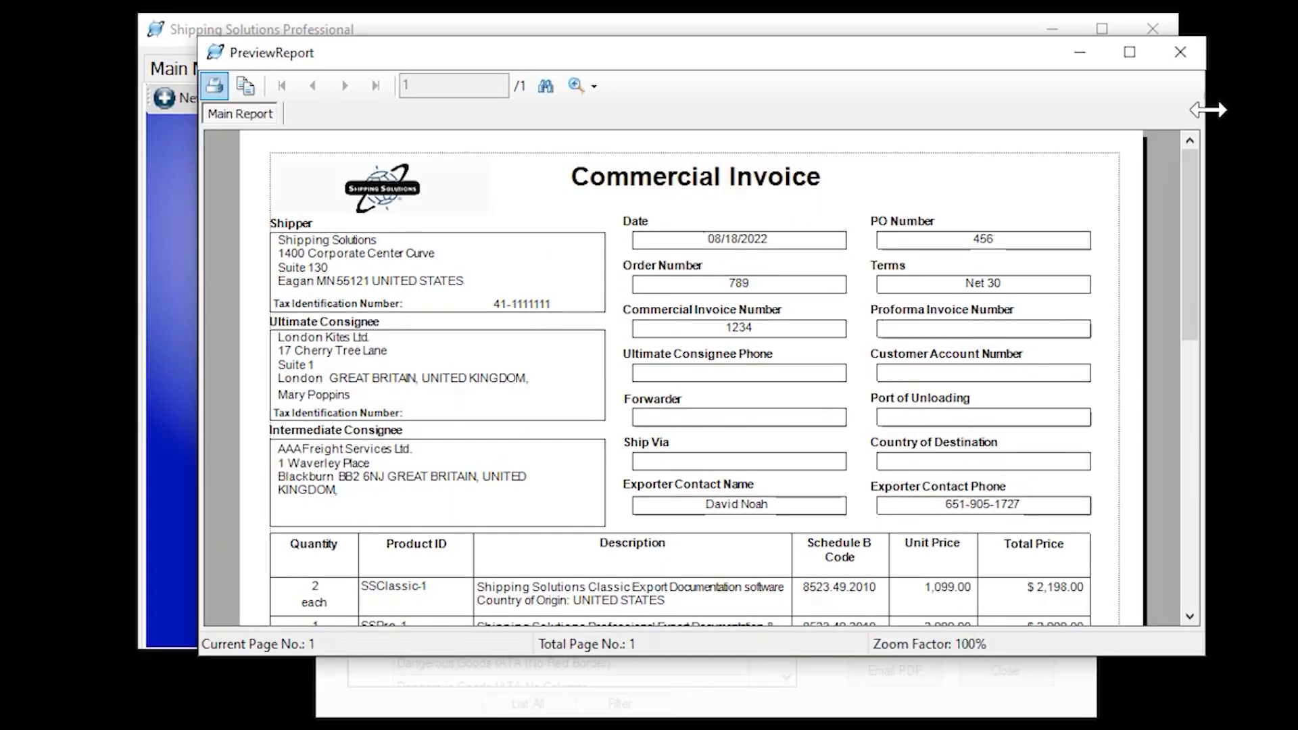
Step: Close the invoice preview, scroll the document list, and close the Preview/Print/Email dialog
click(1180, 53)
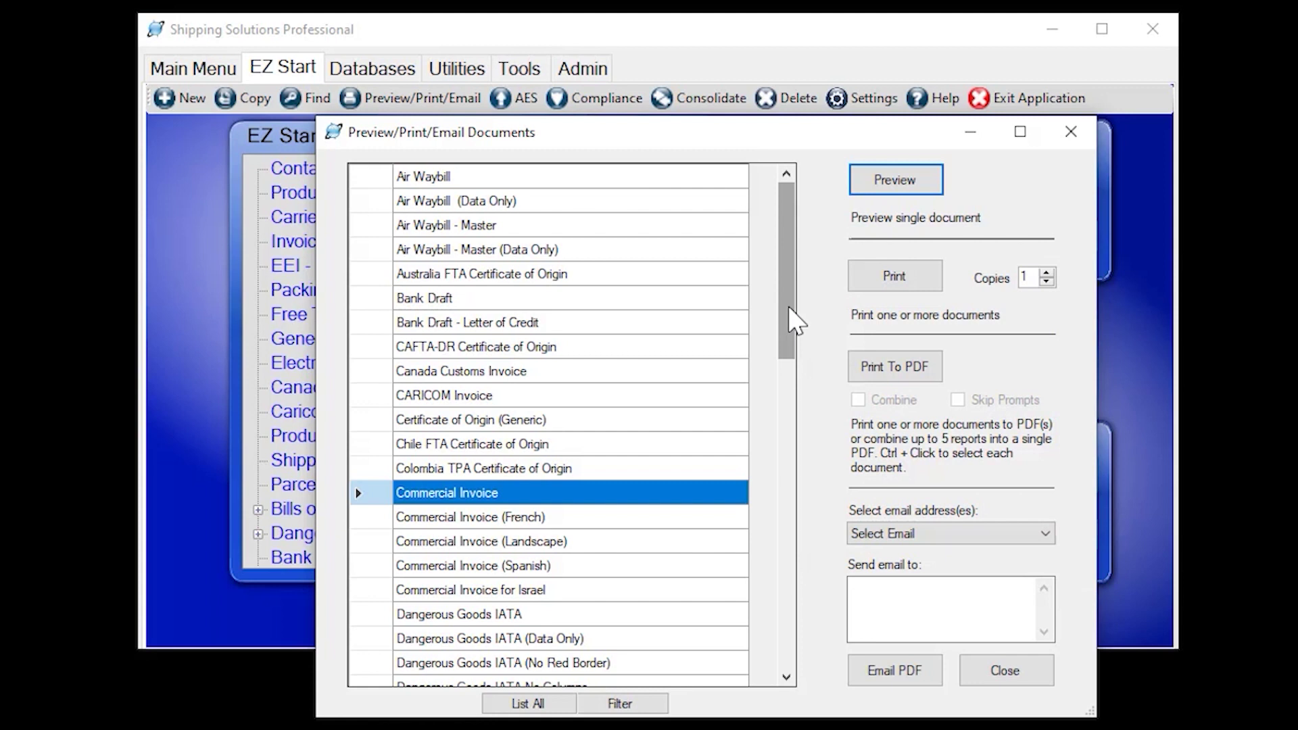
drag(791, 321, 786, 375)
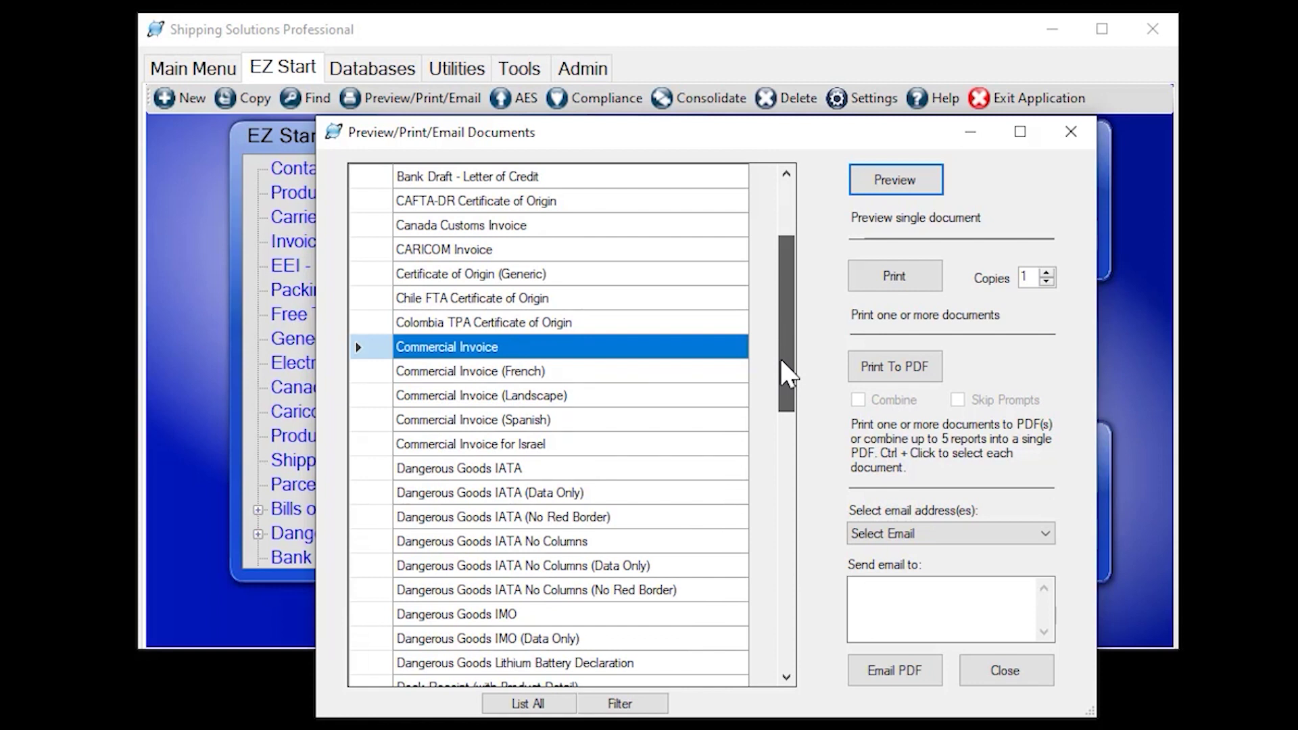
drag(787, 374, 762, 632)
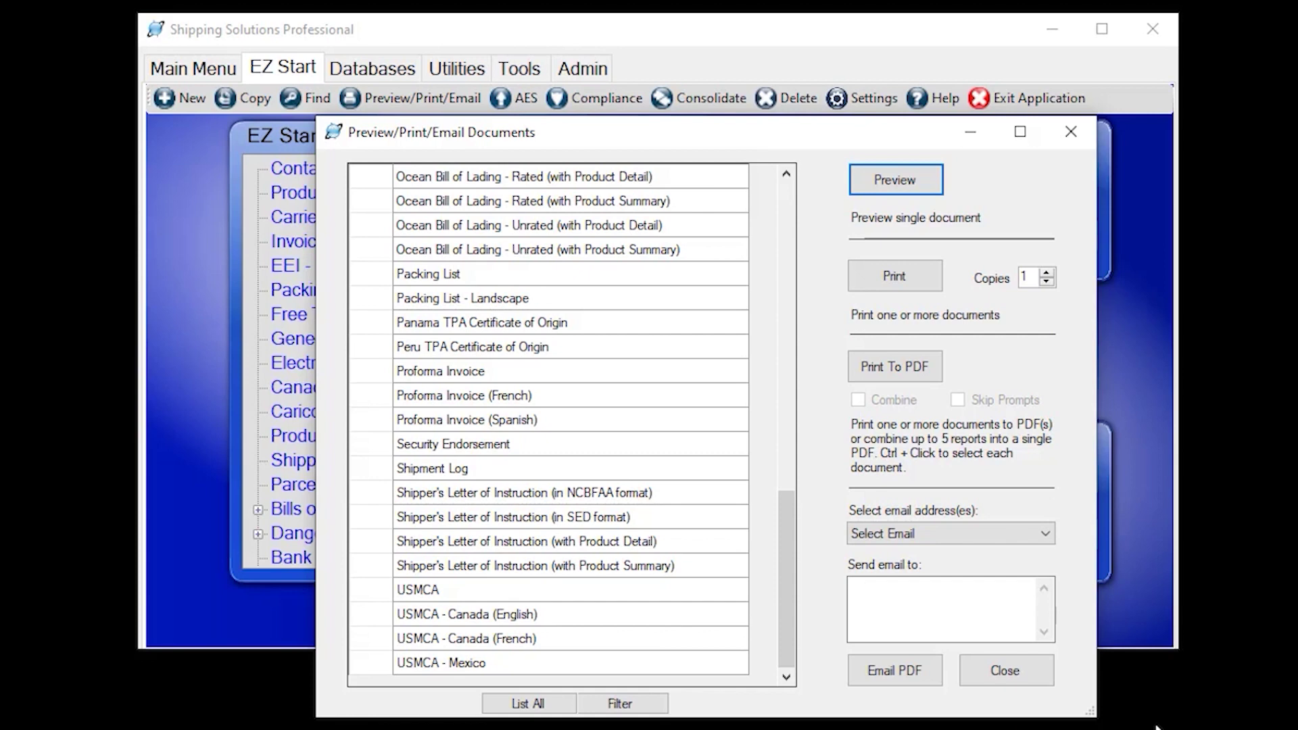
click(1067, 134)
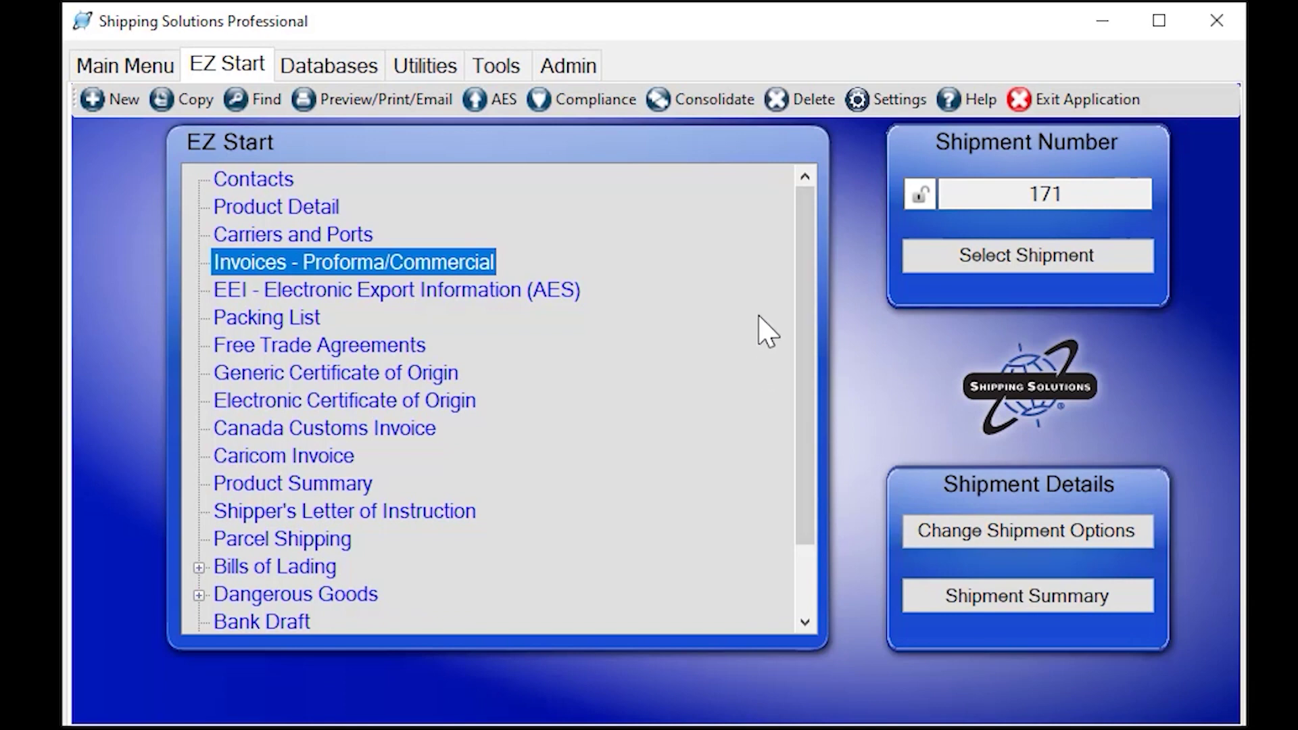
Step: Review the AES filing window and ACE login page, then open the Export Compliance Module
click(506, 108)
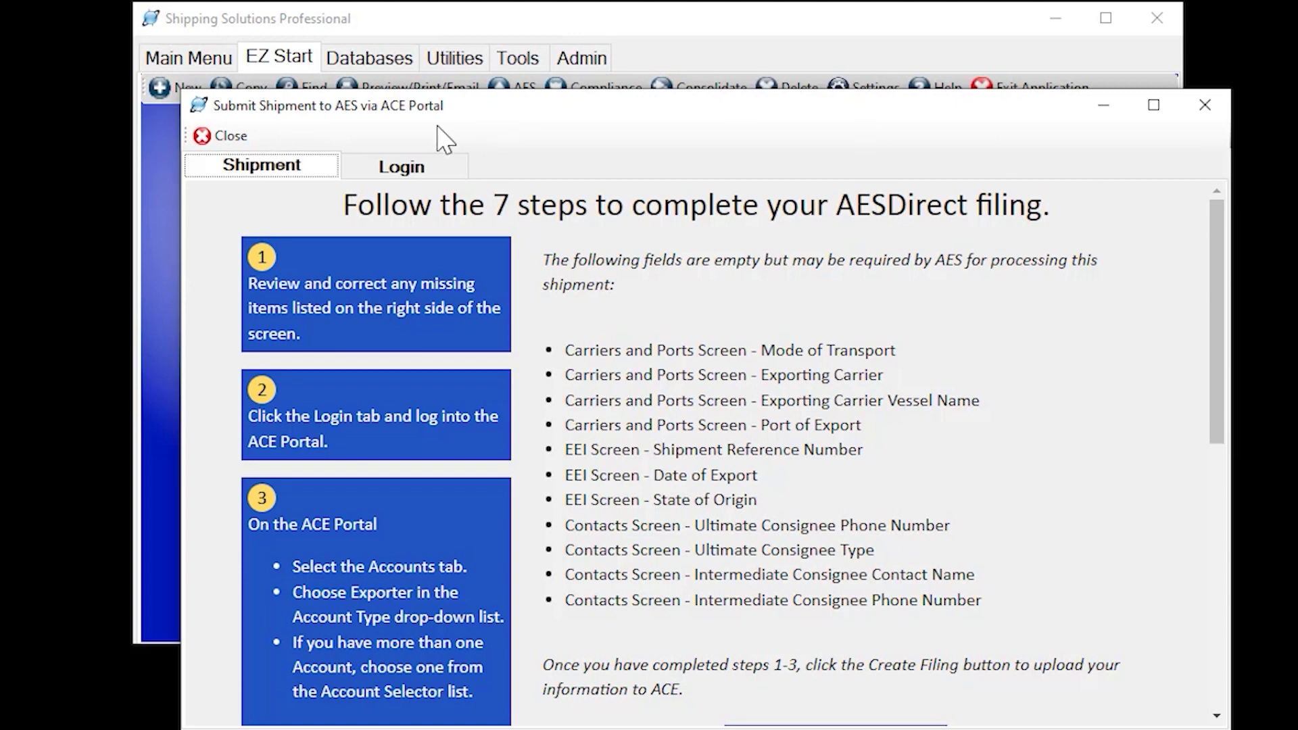
click(405, 167)
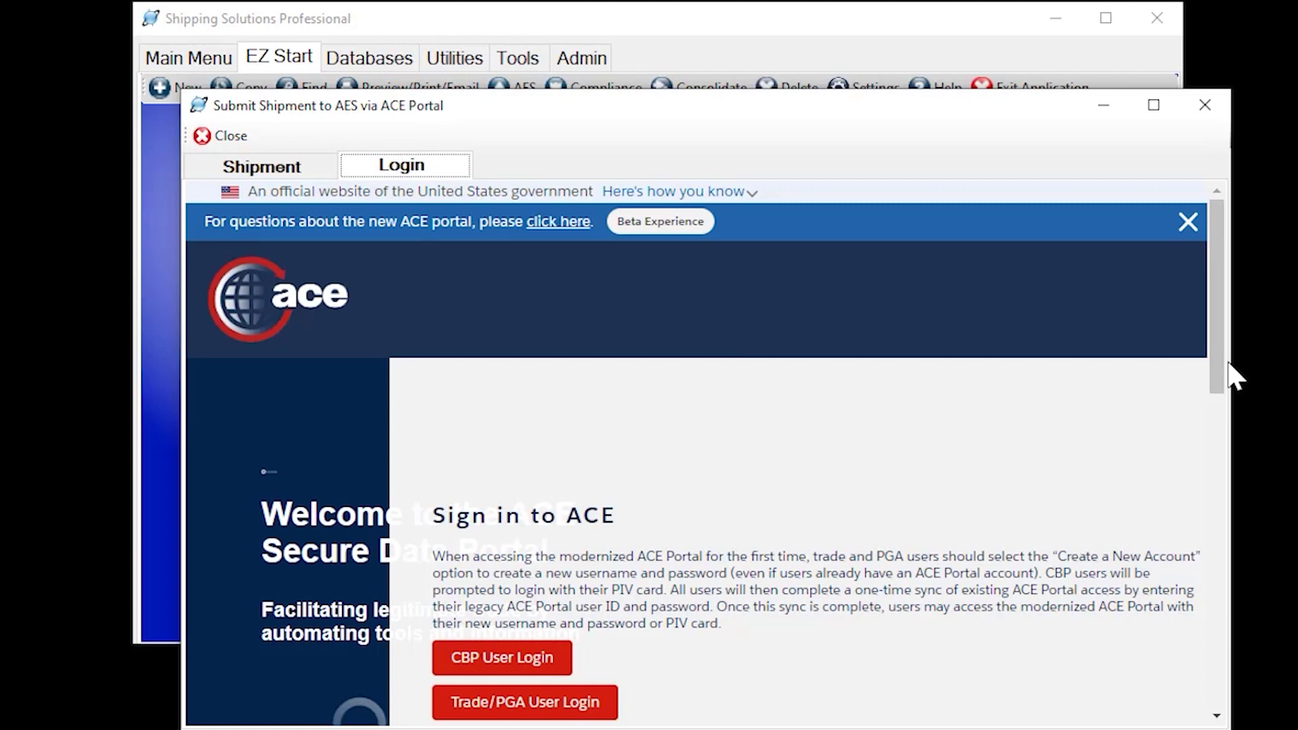
drag(1220, 377, 1223, 419)
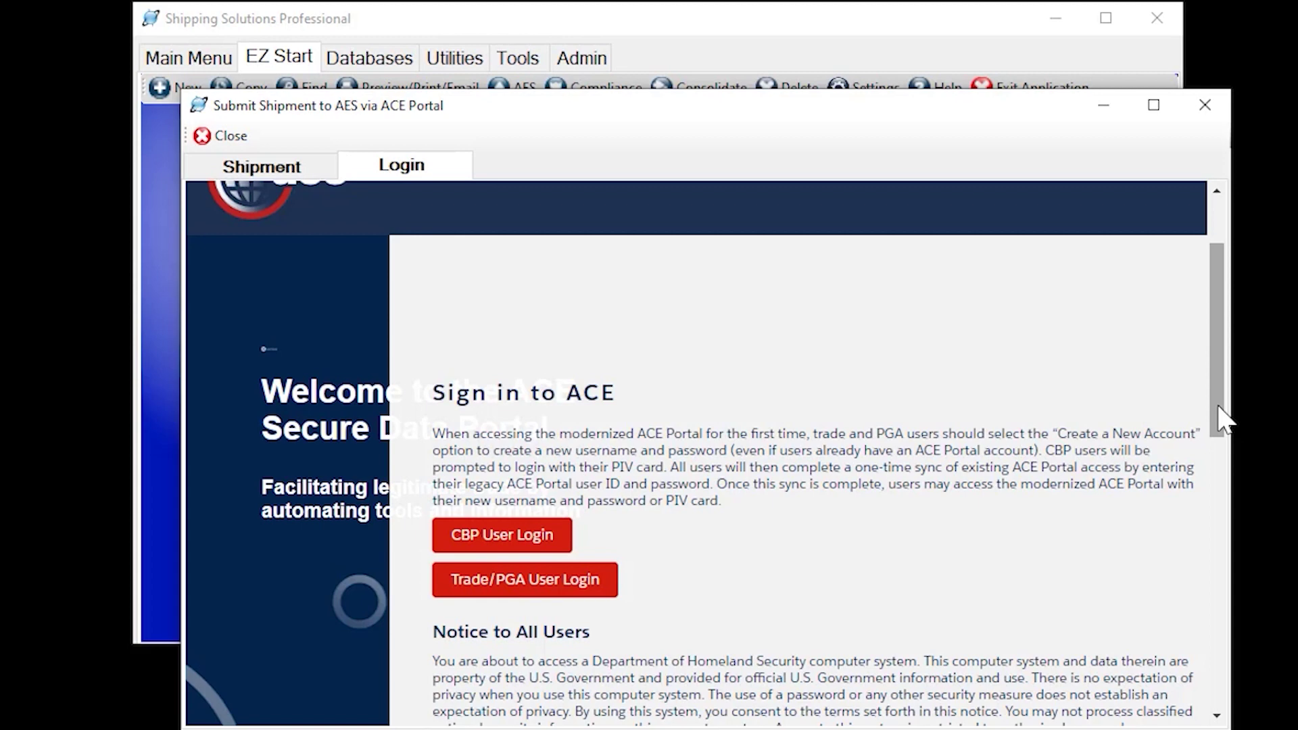
click(1205, 106)
click(599, 90)
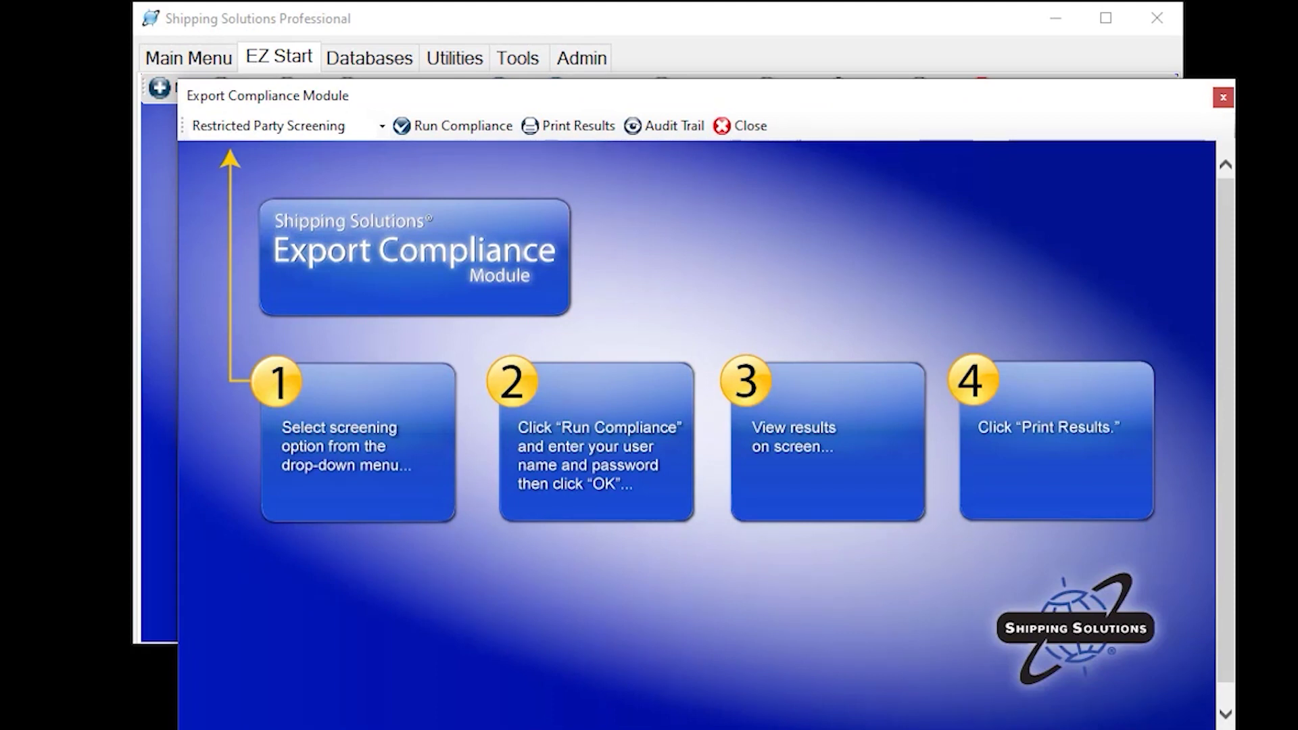
Step: Review the compliance screening options and keep Restricted Party Screening selected
click(379, 127)
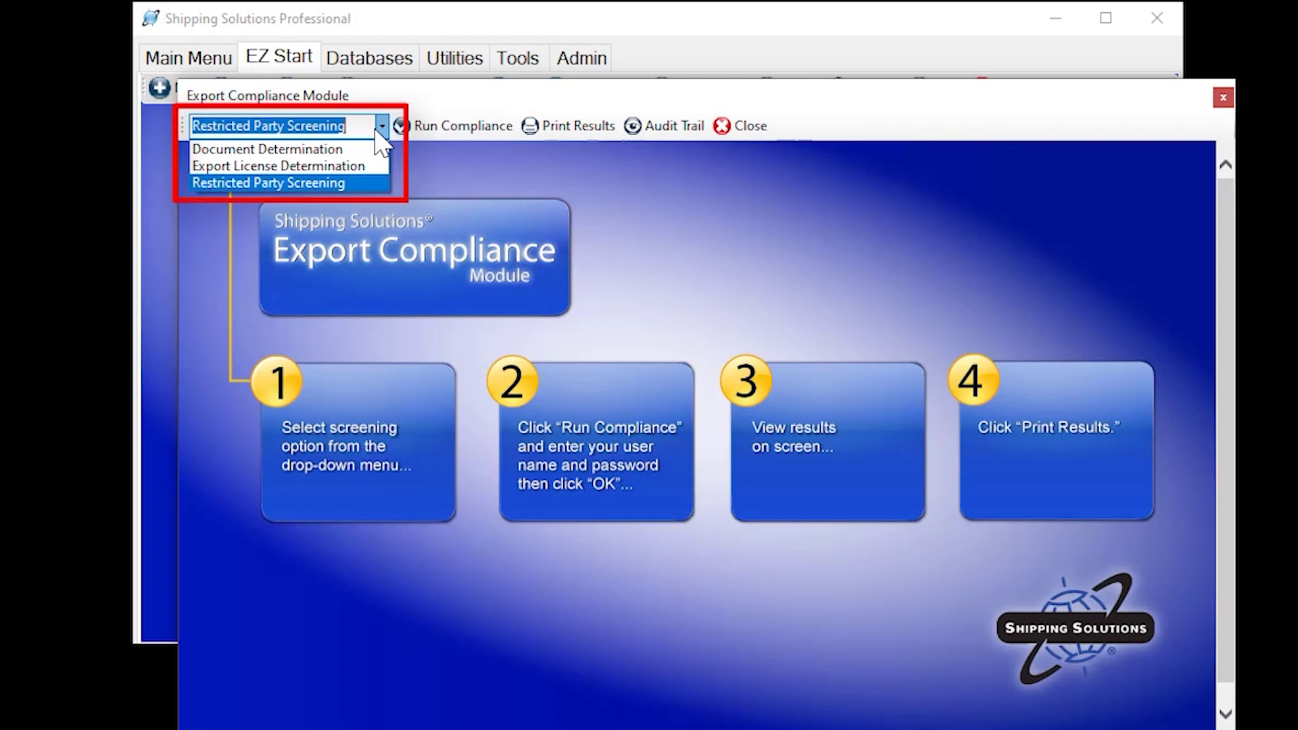
click(678, 240)
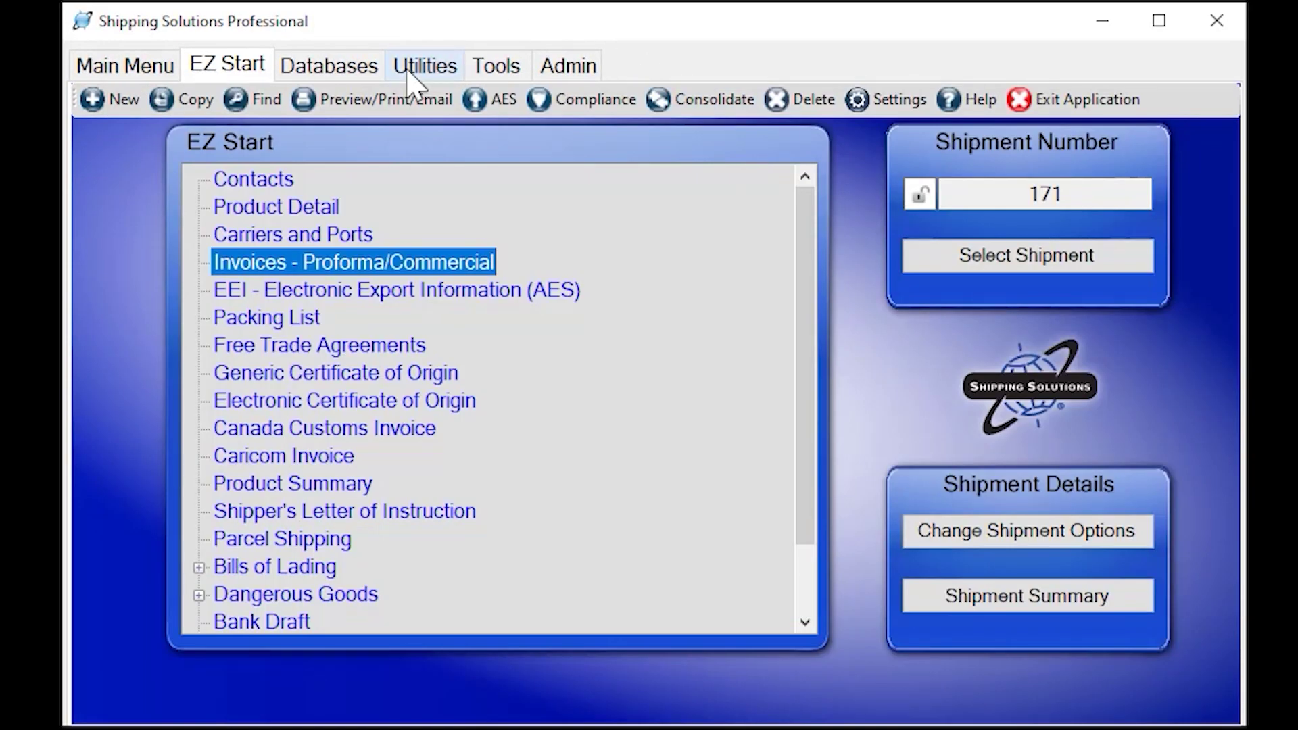
Step: Browse Utilities, view and close Generate Reports, then switch to the Tools section
click(418, 76)
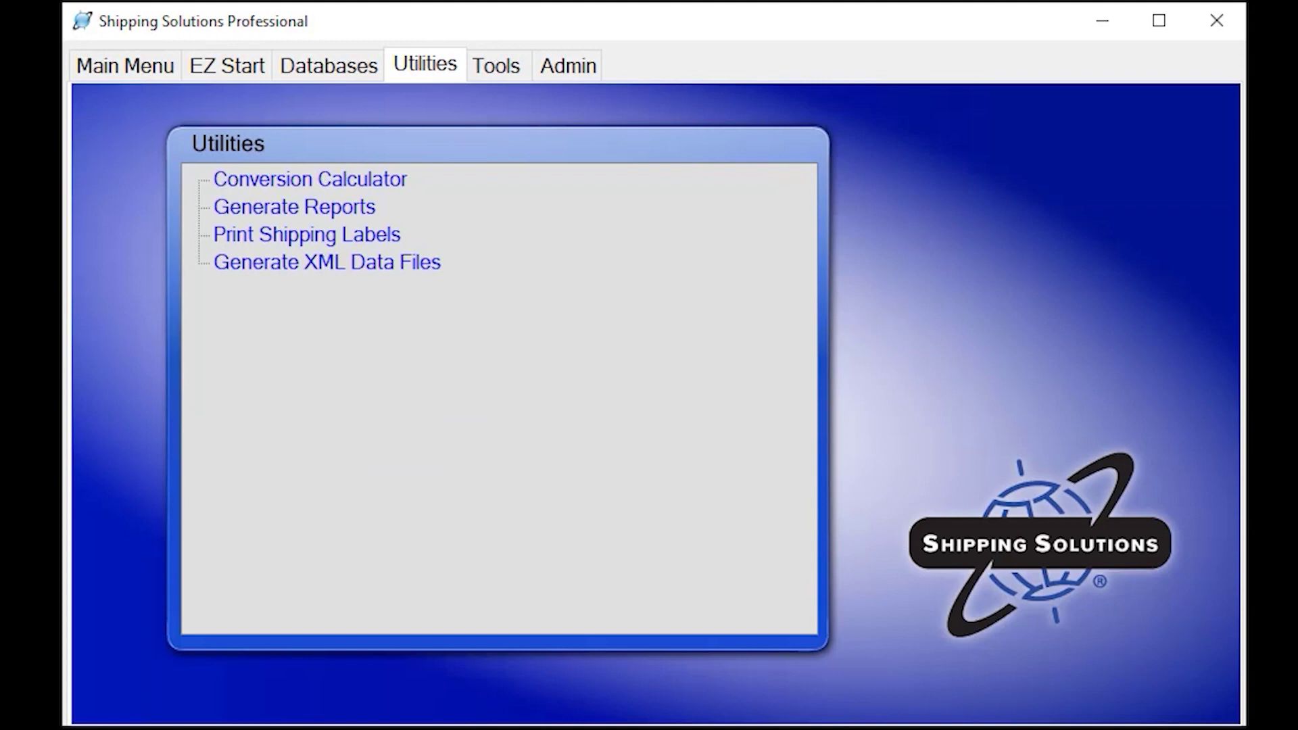
click(326, 207)
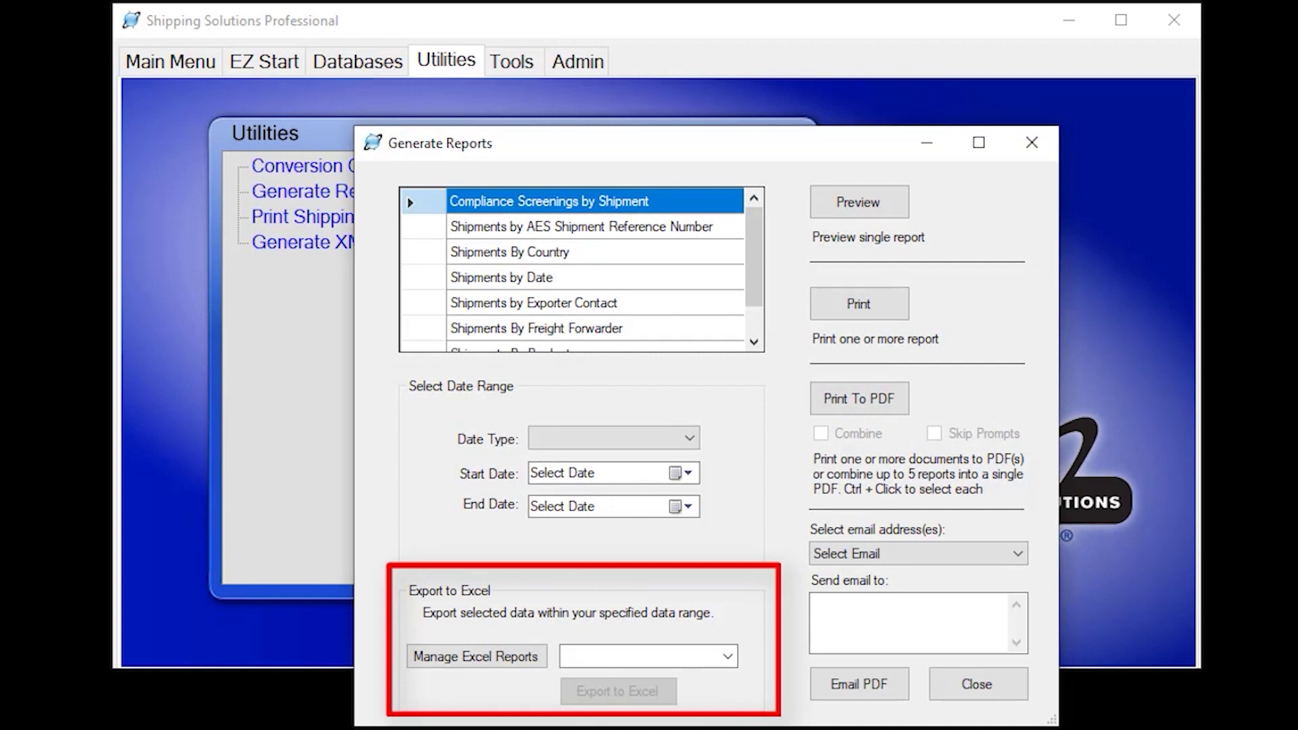
click(1032, 142)
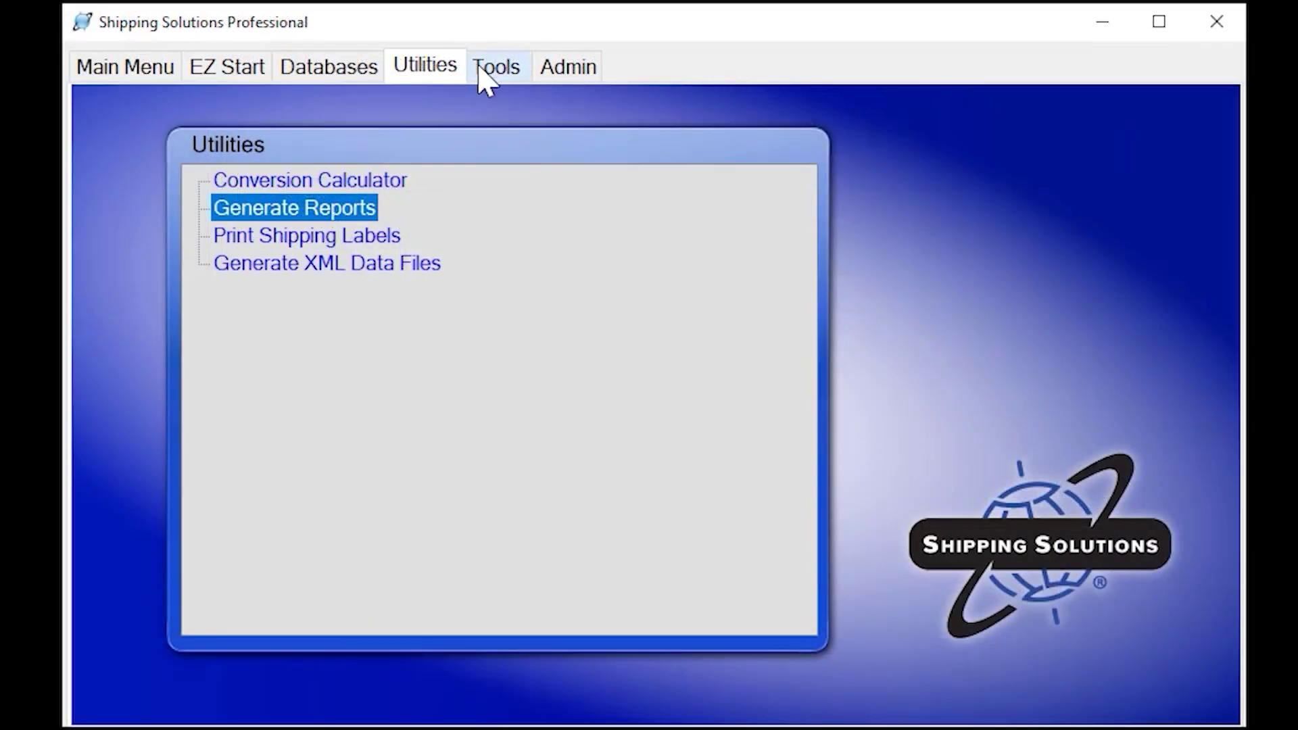
click(487, 68)
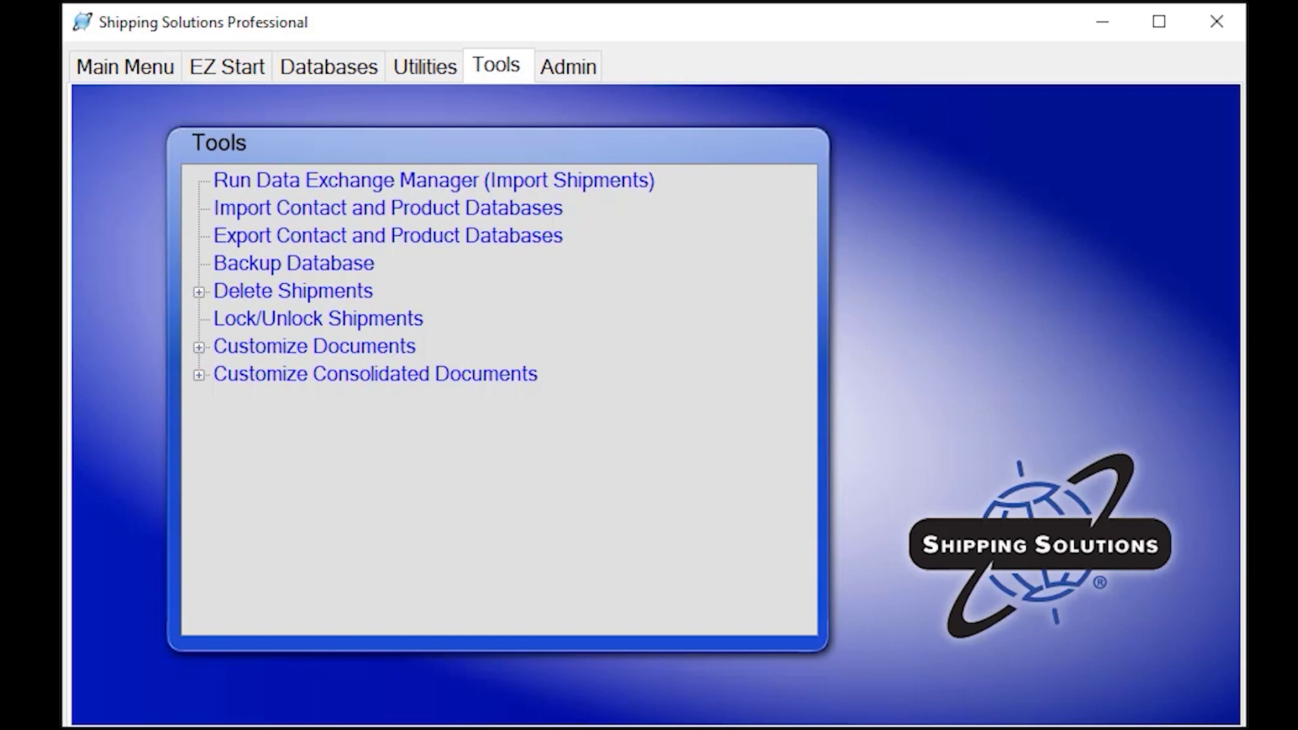
Step: Show the Administration section with database, Data Exchange Manager, user and global settings options
click(559, 73)
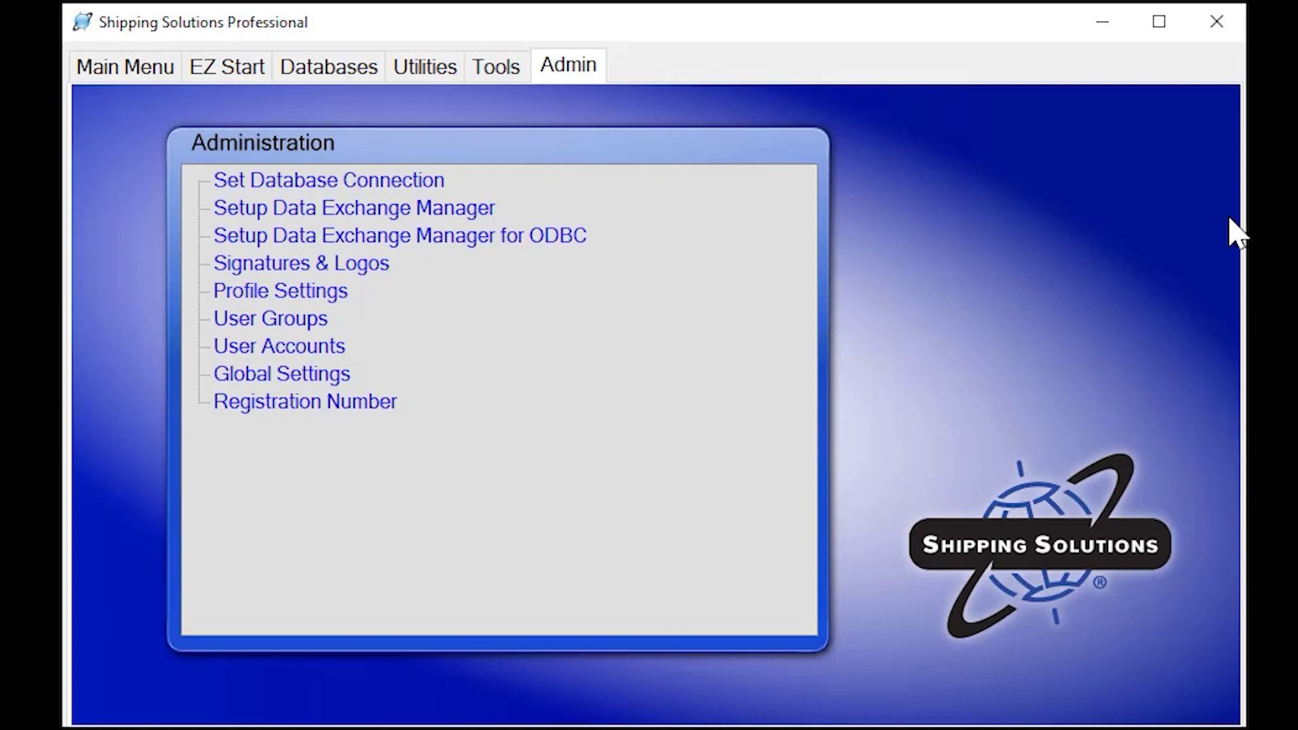
Step: Open Global Settings and bring up the New Shipment Defaults form
click(287, 376)
double_click(287, 376)
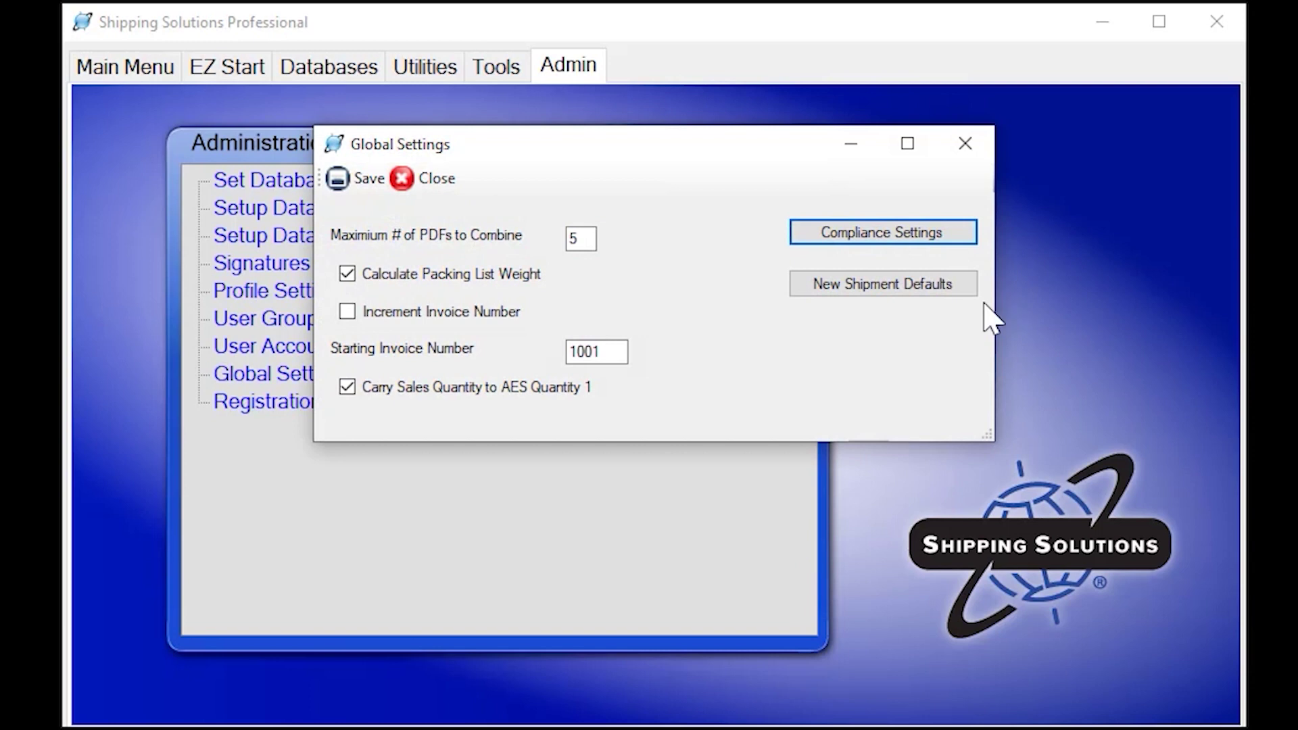
click(932, 287)
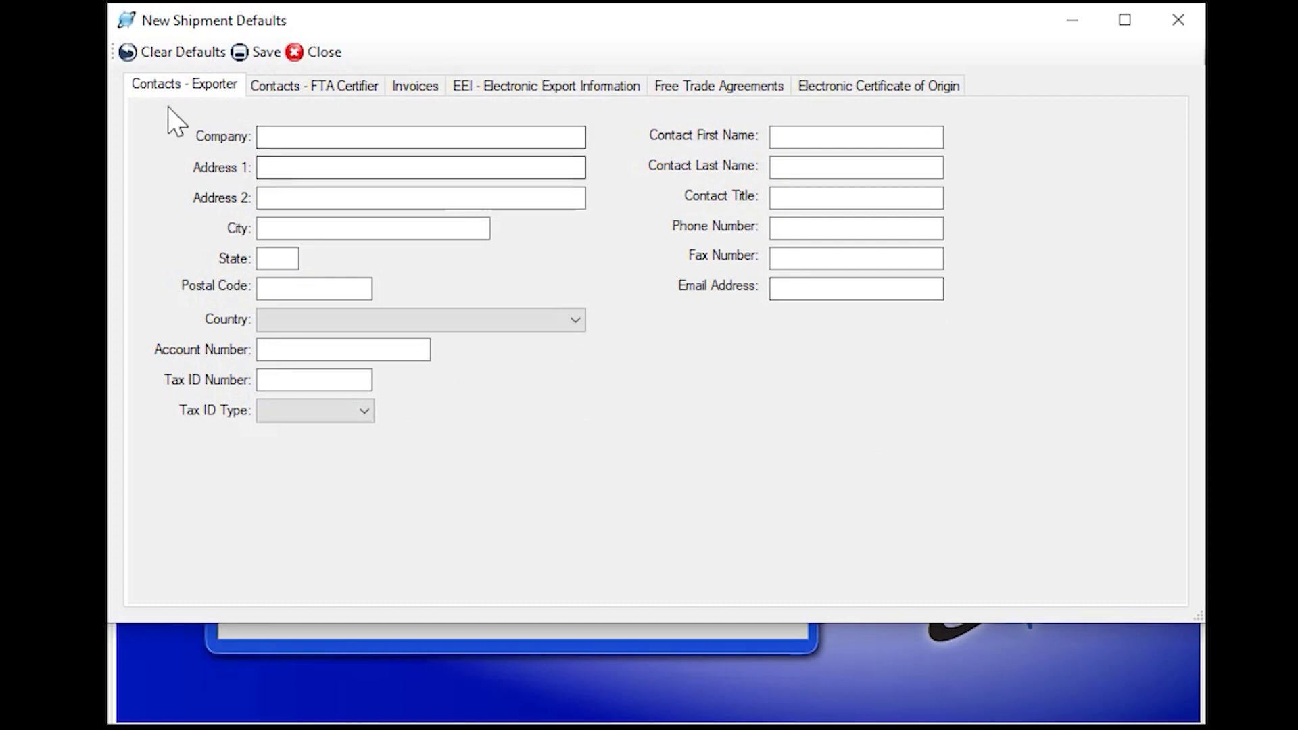